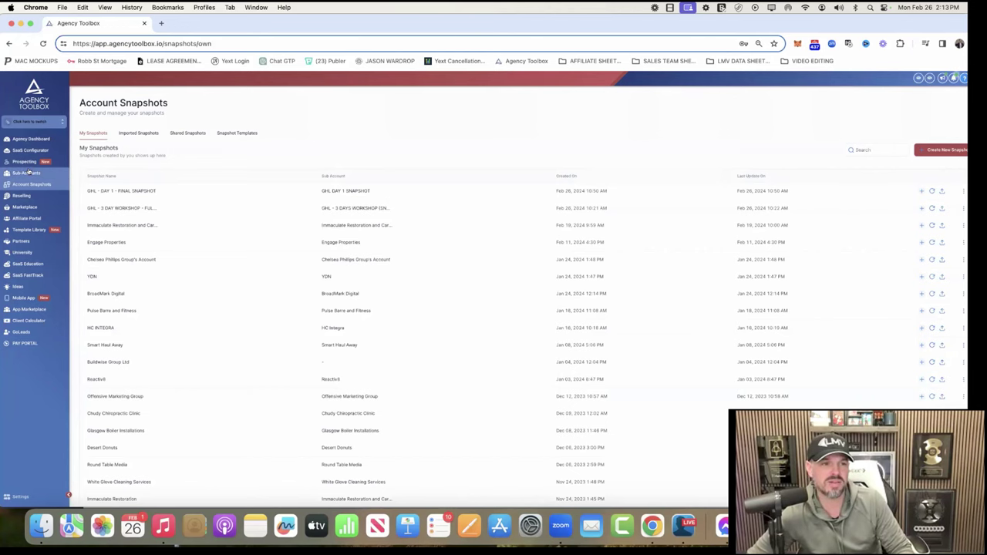
Step: From Sub-Accounts, reset the browser zoom to 100% and start a new sub-account to see snapshot templates
left_click(28, 172)
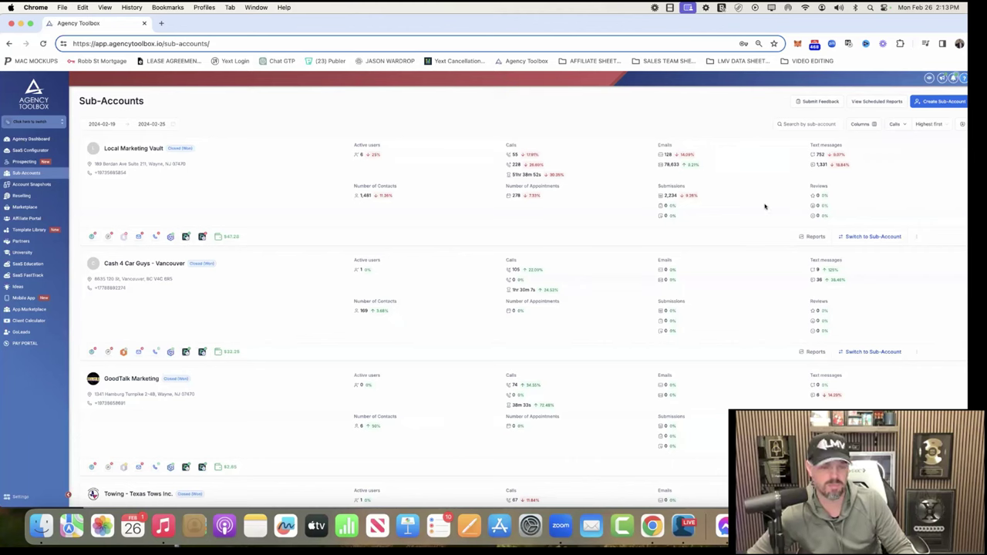
key("super+equal")
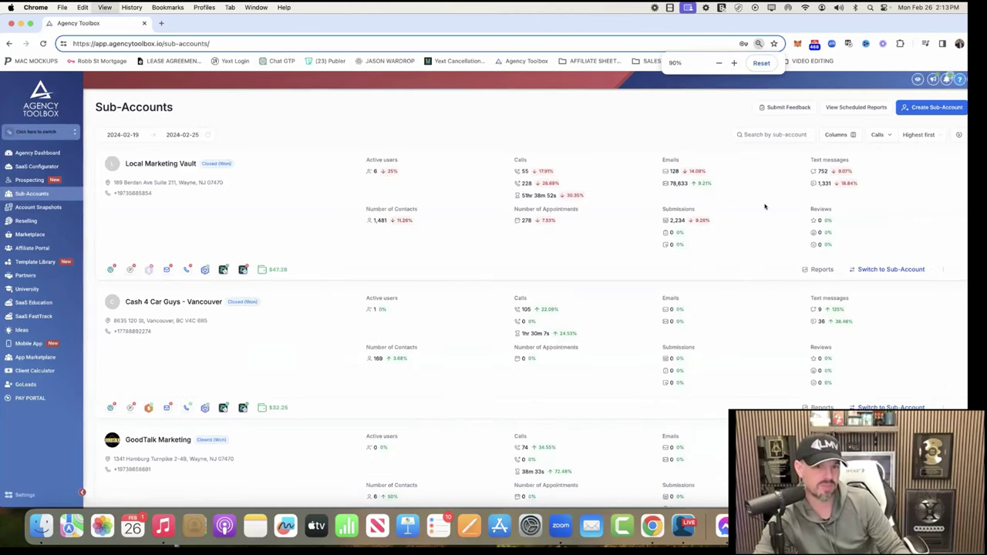
key("super+equal")
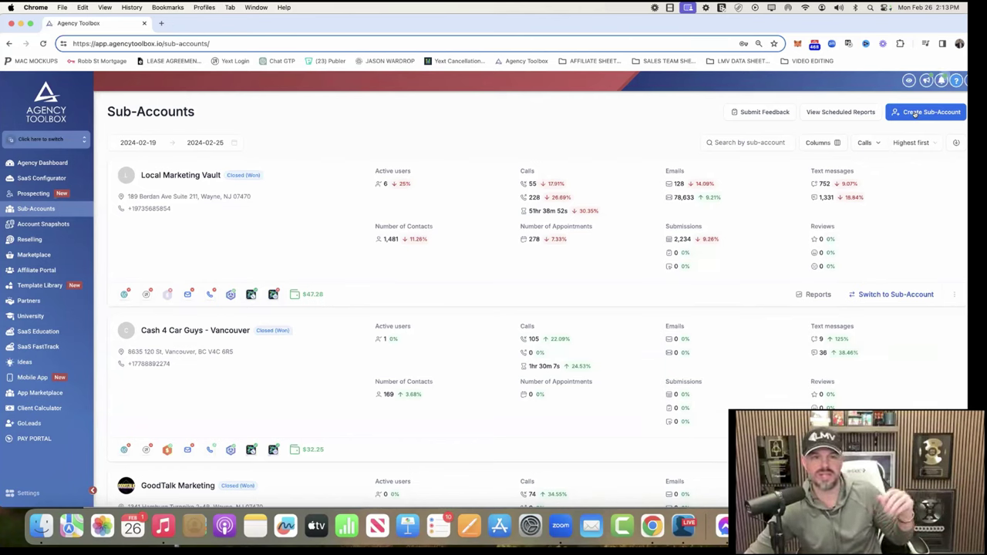
left_click(59, 223)
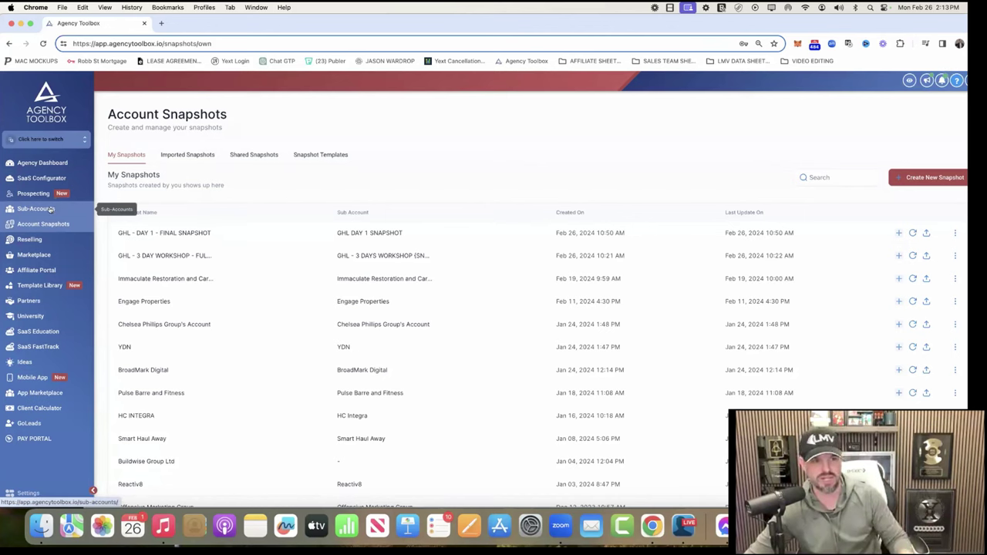
left_click(58, 209)
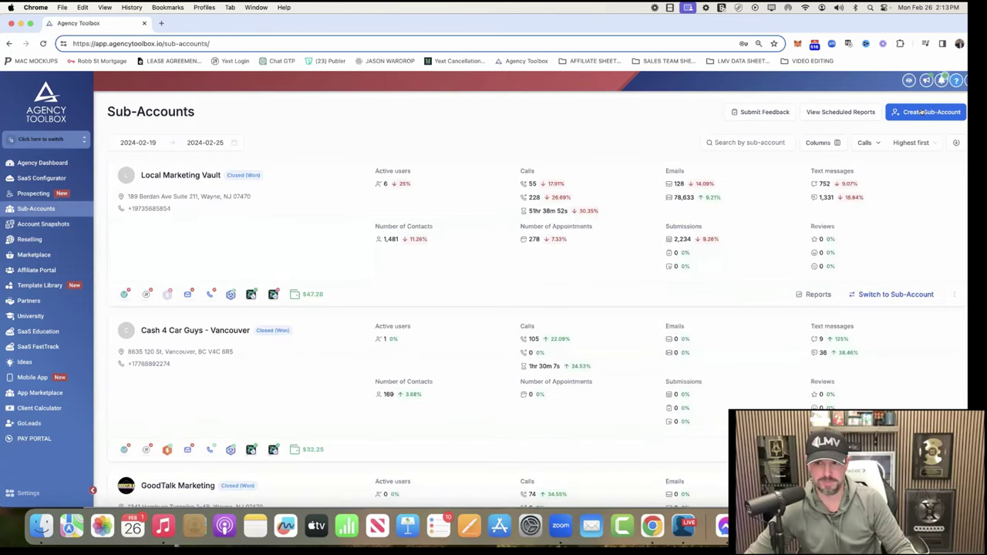
left_click(923, 113)
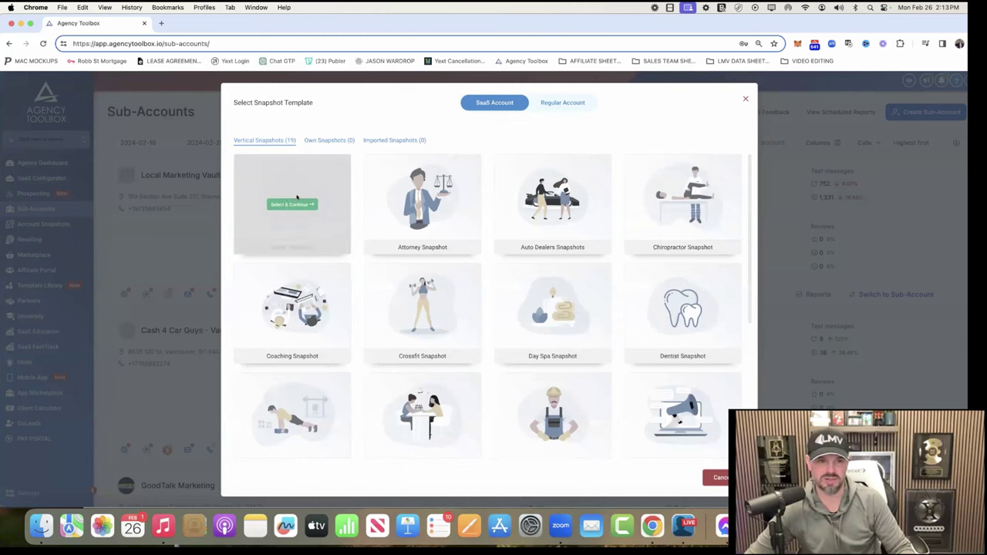
Step: Choose the Blank snapshot and manually enter the owner's name and e-mail address
left_click(292, 204)
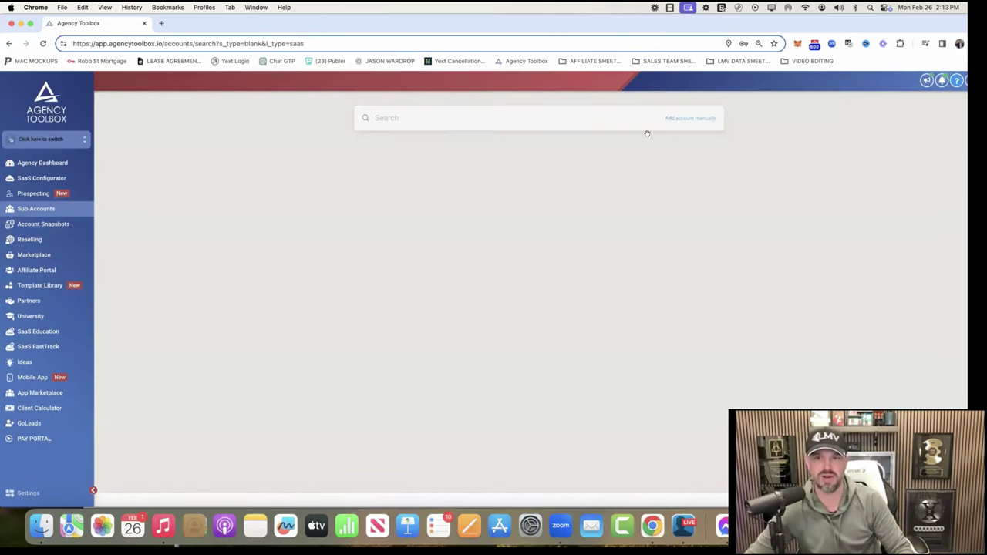
left_click(683, 119)
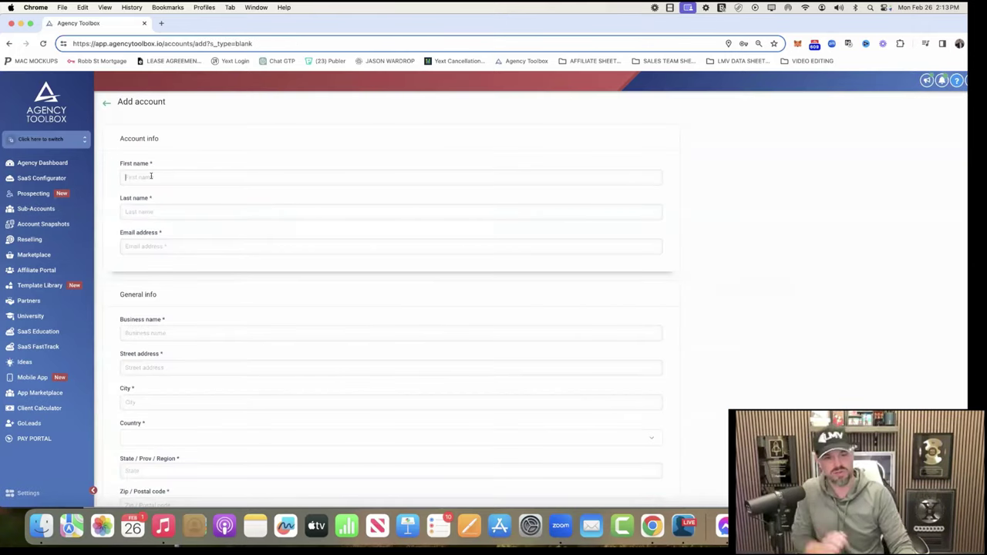
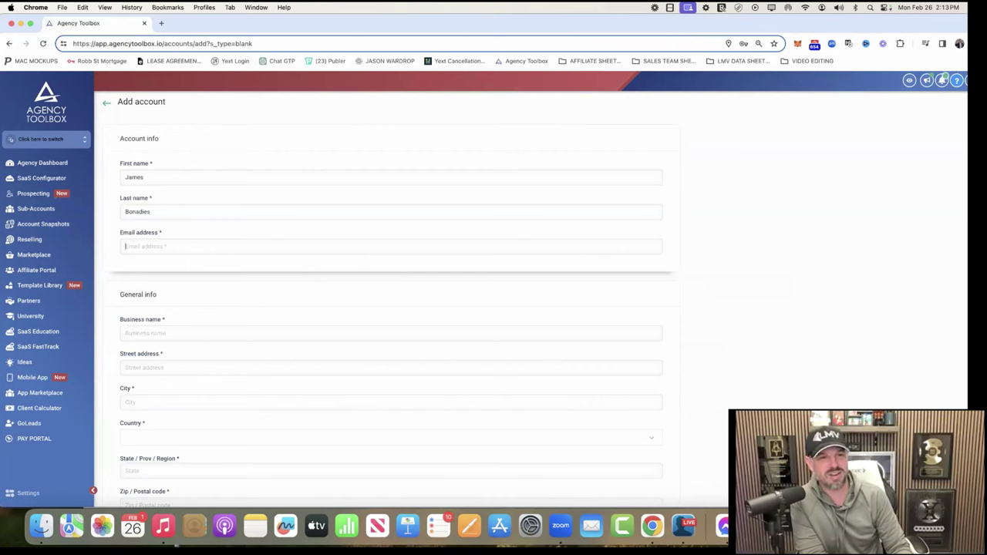
key("Tab")
type("n")
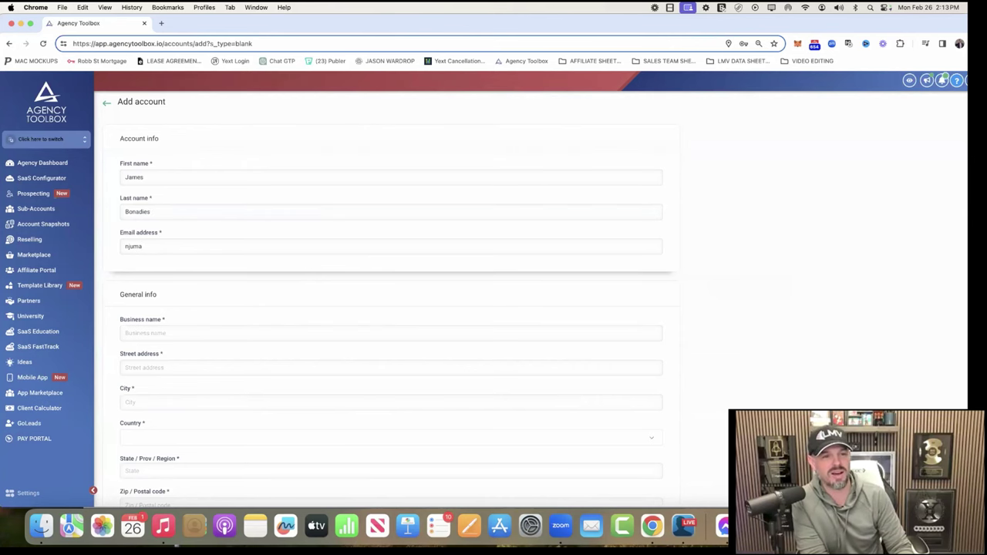
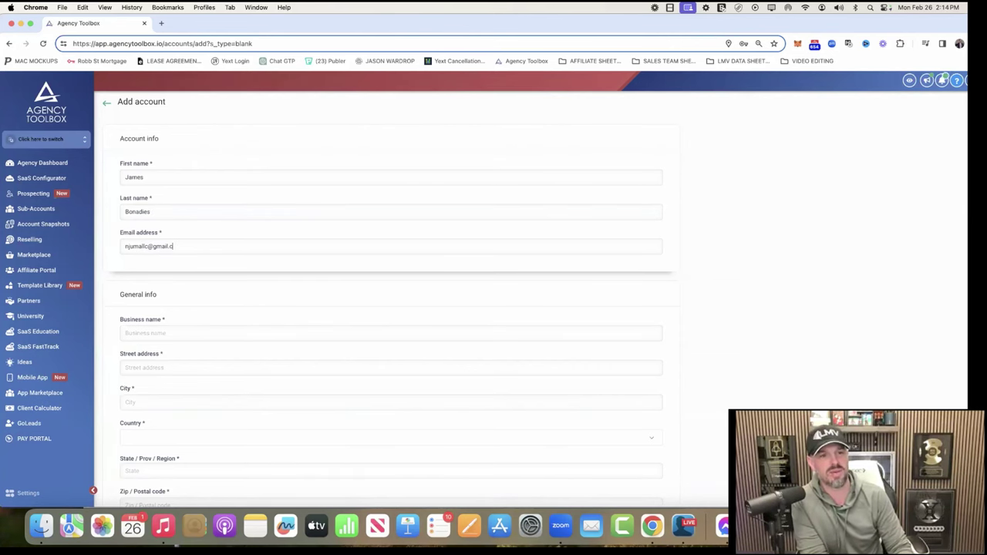
Step: Fill in business name GHL Agency Site and its city, then save the sub-account
key("Tab")
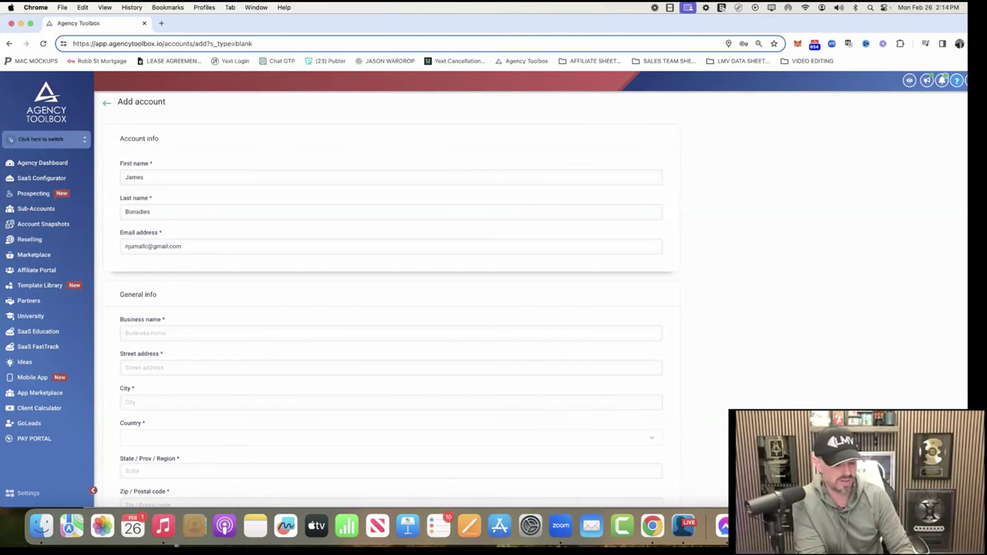
type("GHL Agency Si")
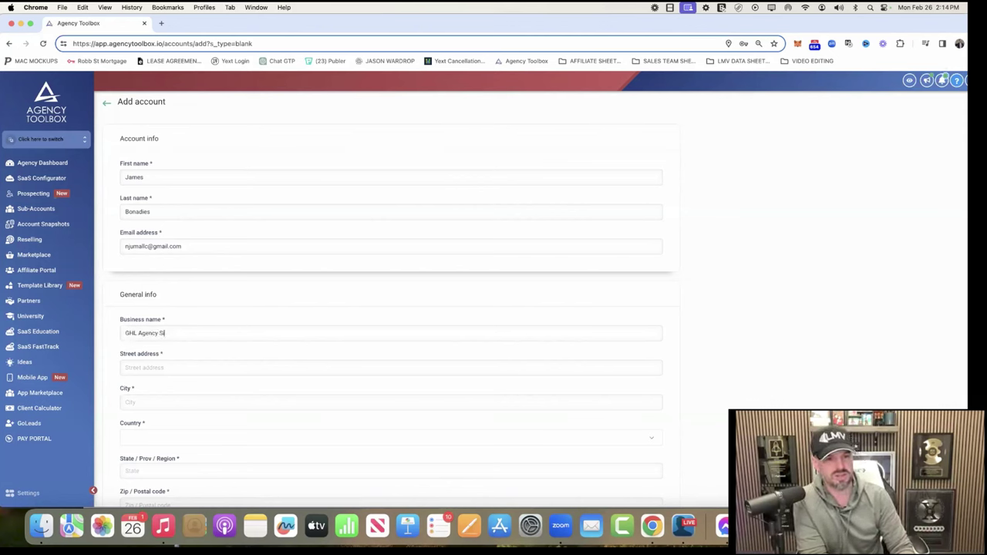
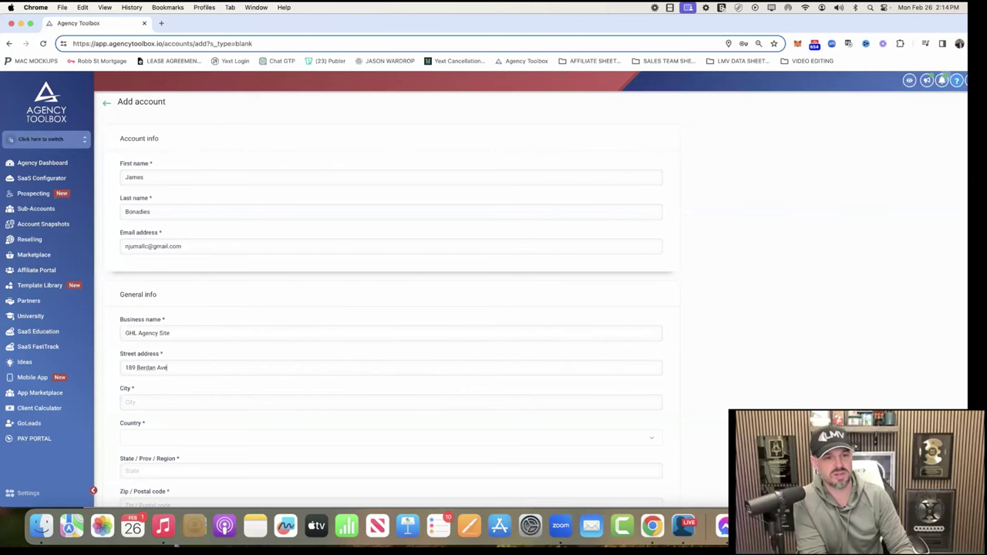
left_click(231, 402)
type("Wayne")
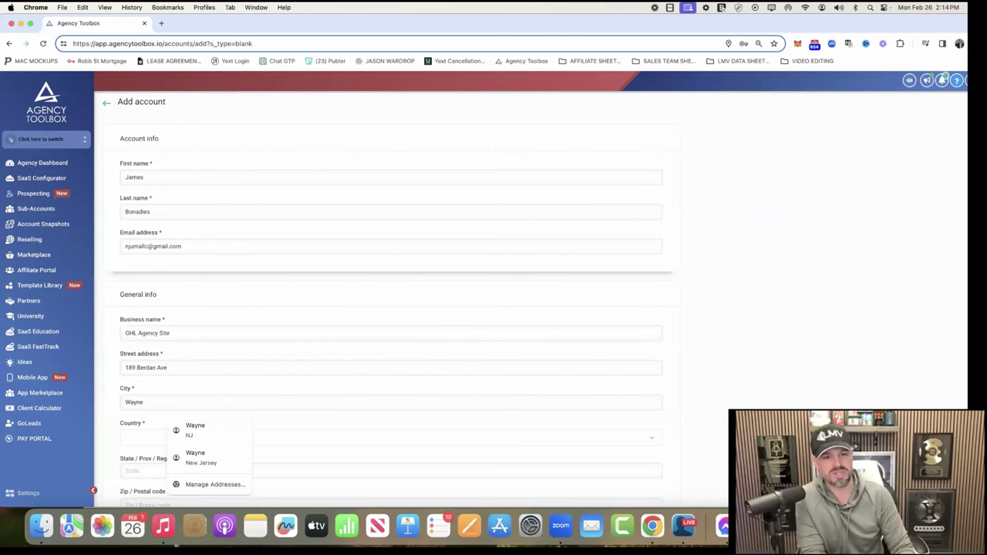
scroll(213, 223, "down", 3)
left_click(131, 478)
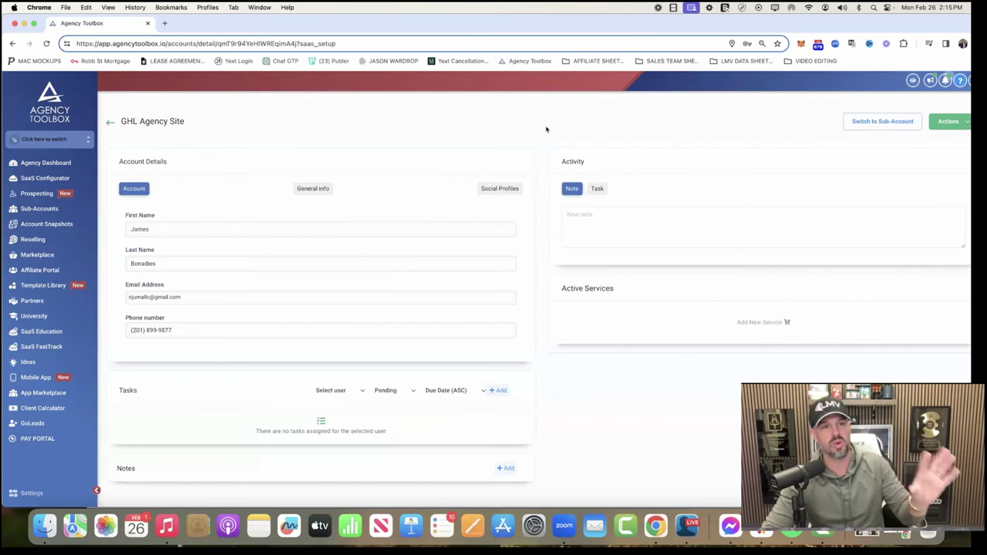
Step: Load Own - GHL - DAY 1 - FINAL SNAPSHOT into this sub-account, pushing all assets
left_click(962, 124)
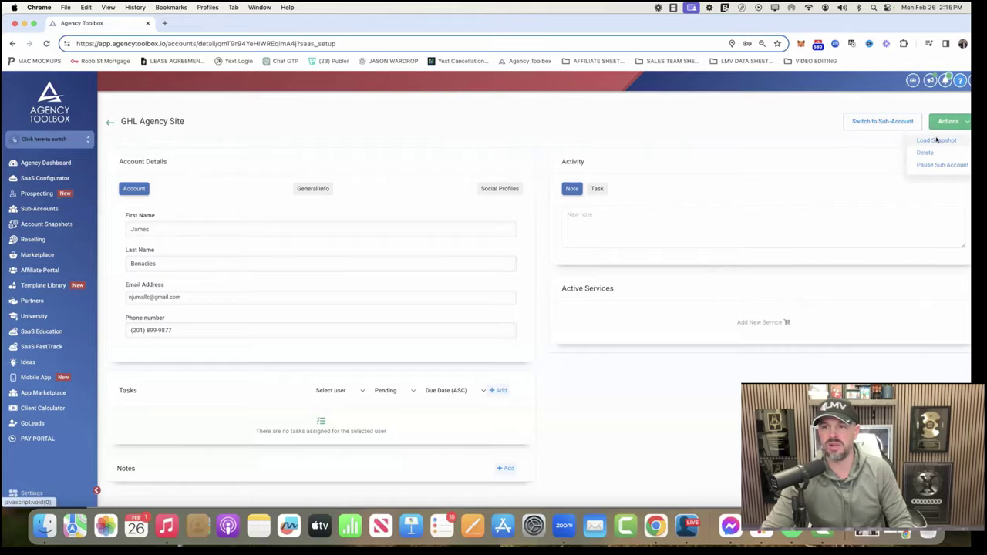
left_click(936, 140)
left_click(458, 209)
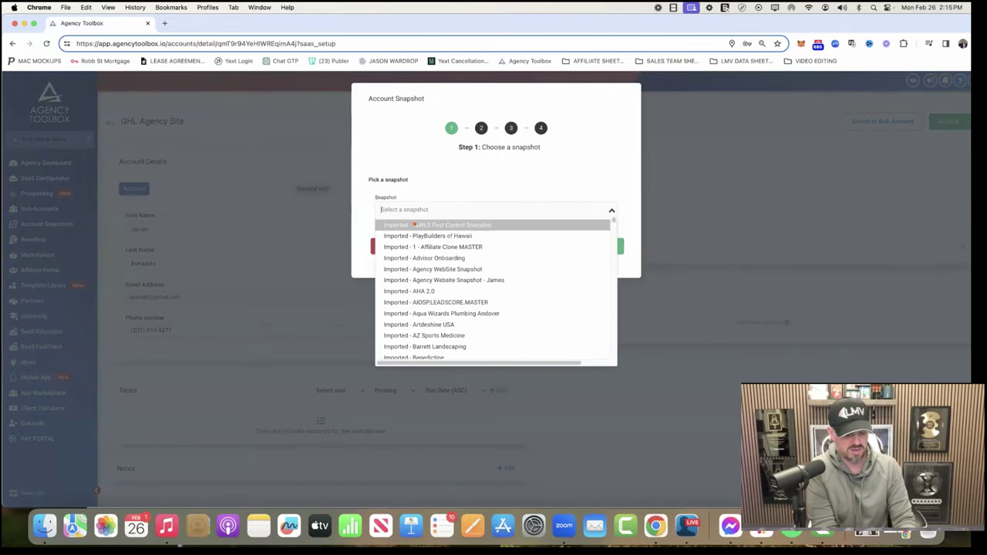
type("GHL")
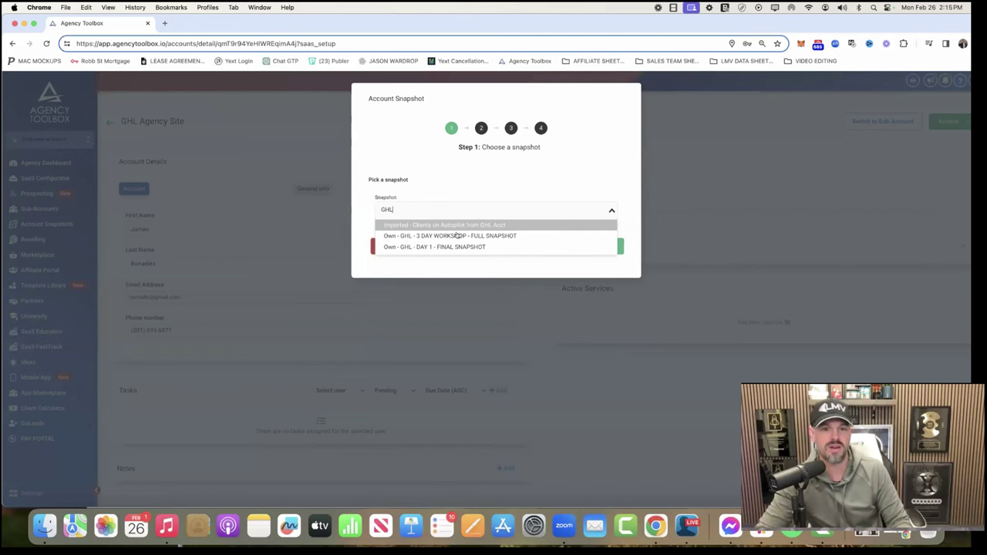
left_click(452, 247)
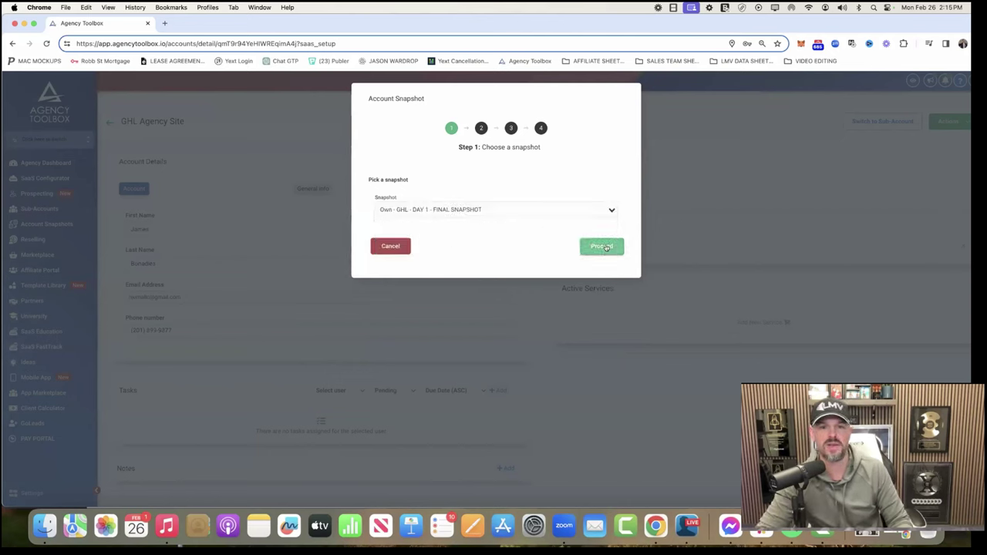
left_click(603, 247)
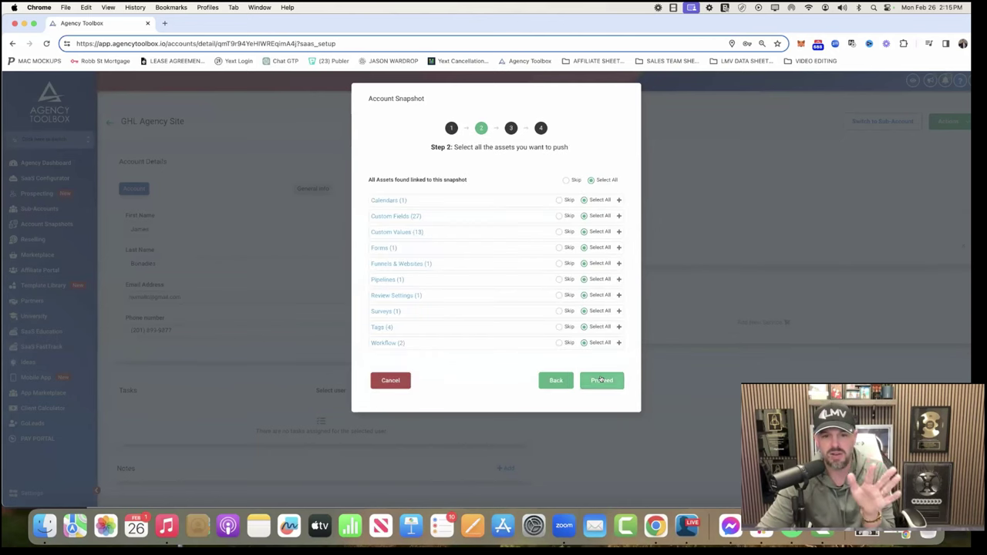
left_click(601, 380)
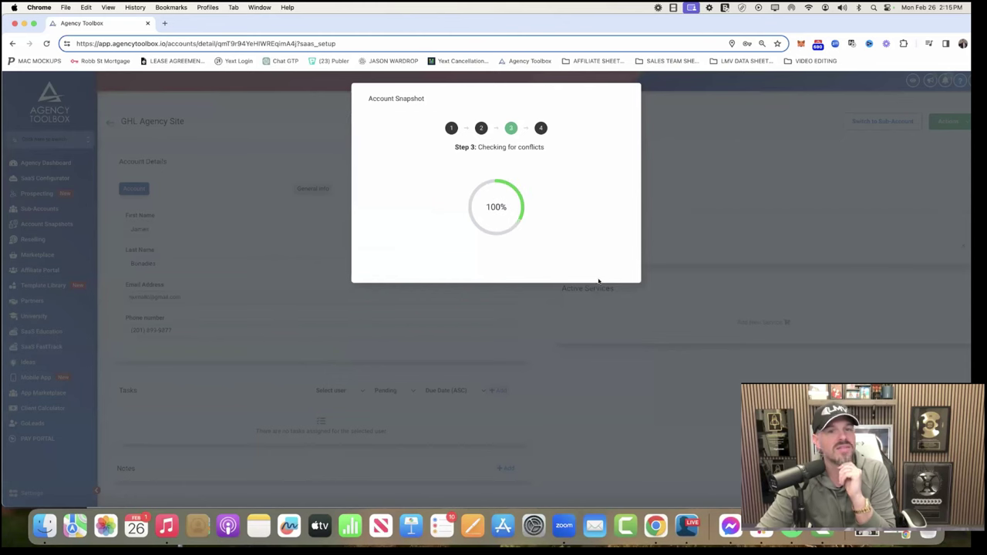
left_click(595, 237)
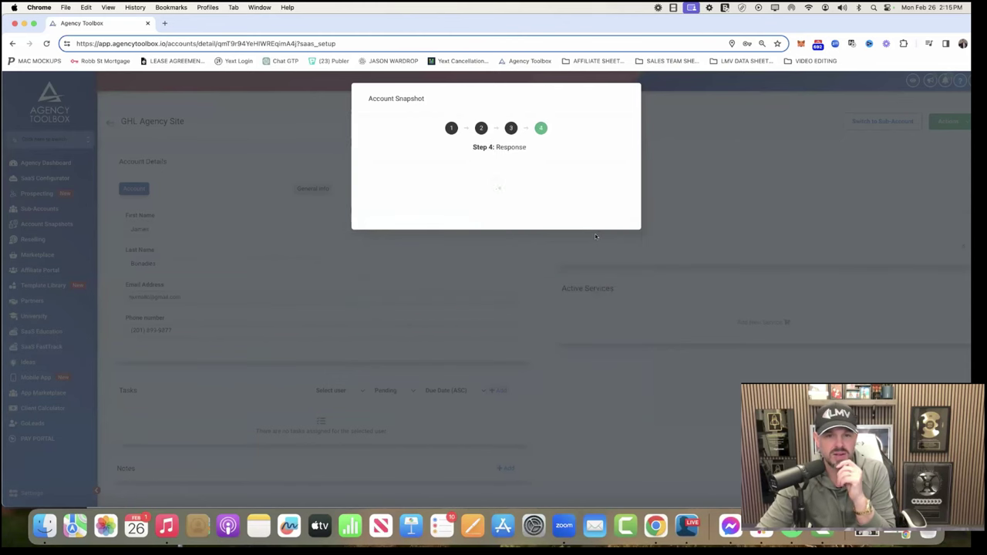
left_click(606, 215)
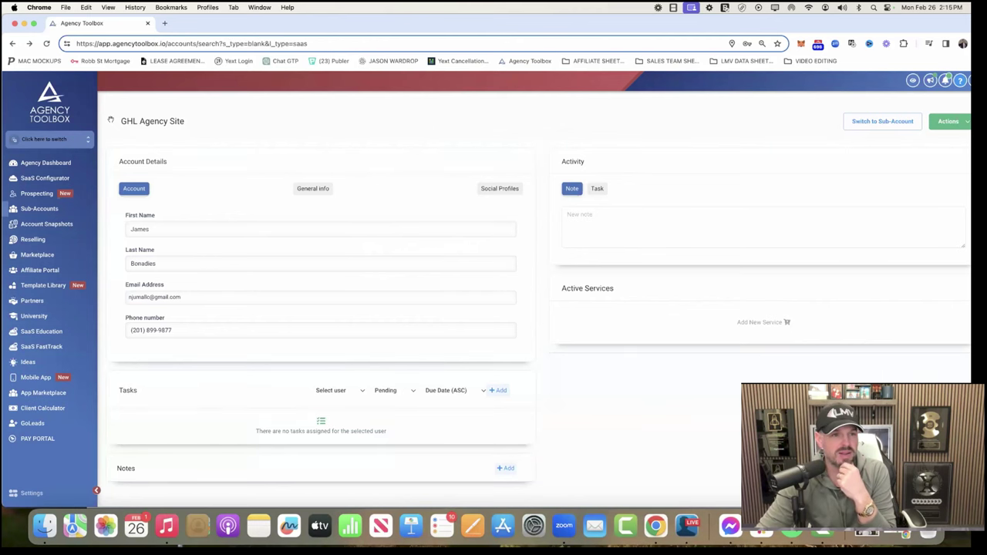
Step: Search 'GHL' in the account switcher and switch into GHL Agency Site
left_click(77, 209)
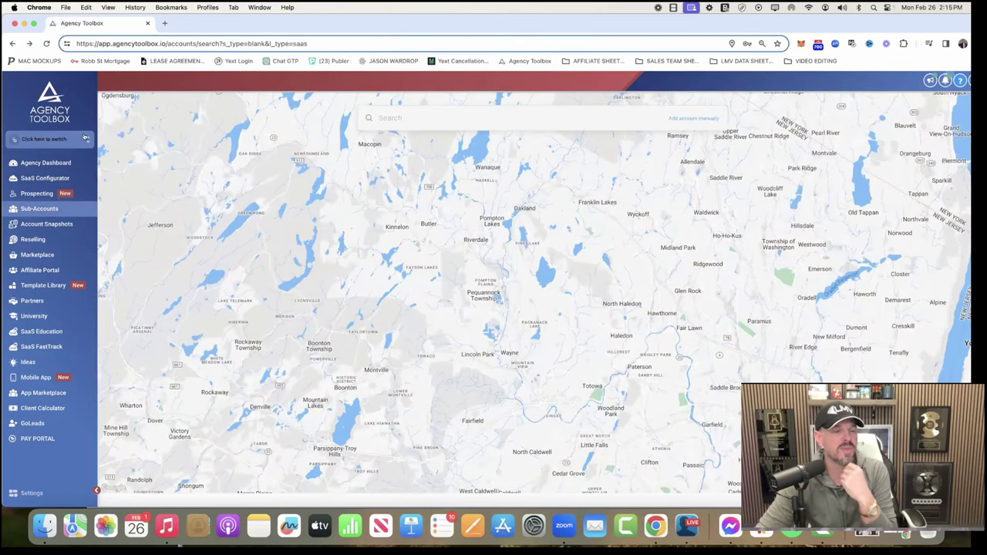
left_click(77, 139)
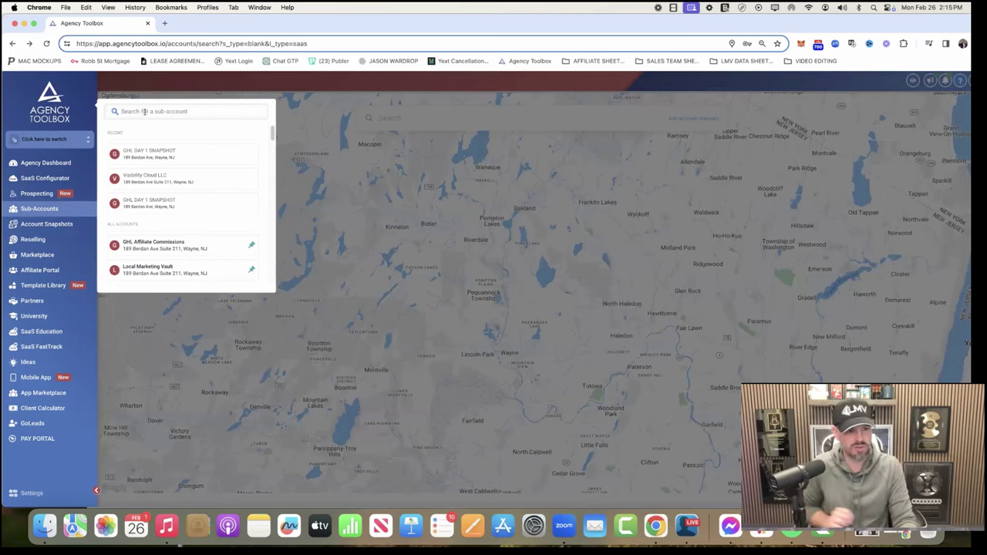
type("GH")
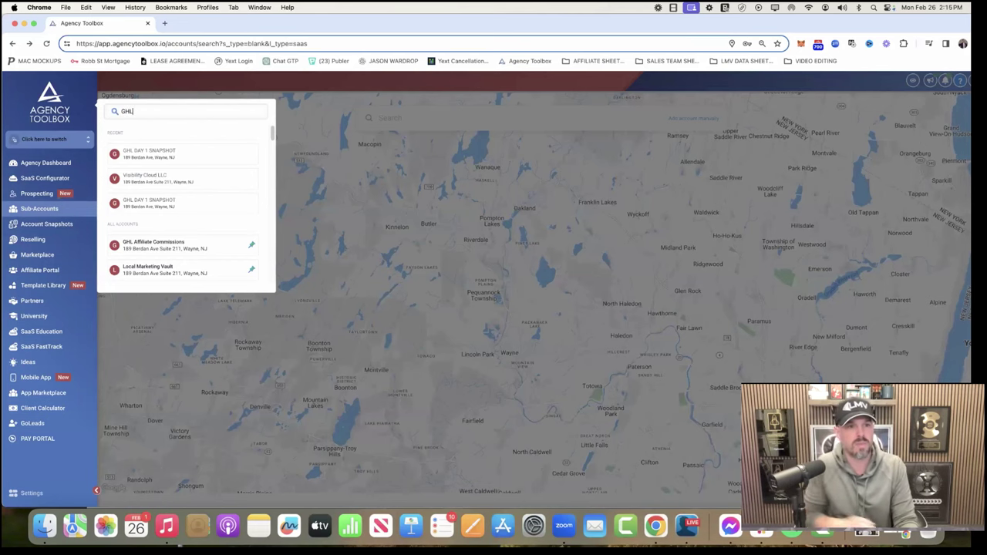
type("L")
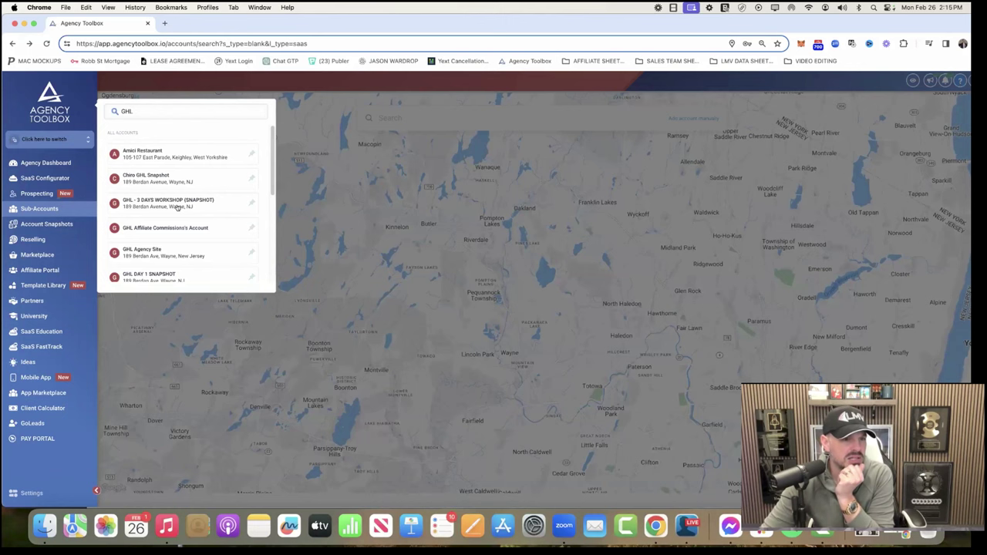
scroll(177, 206, "down", 2)
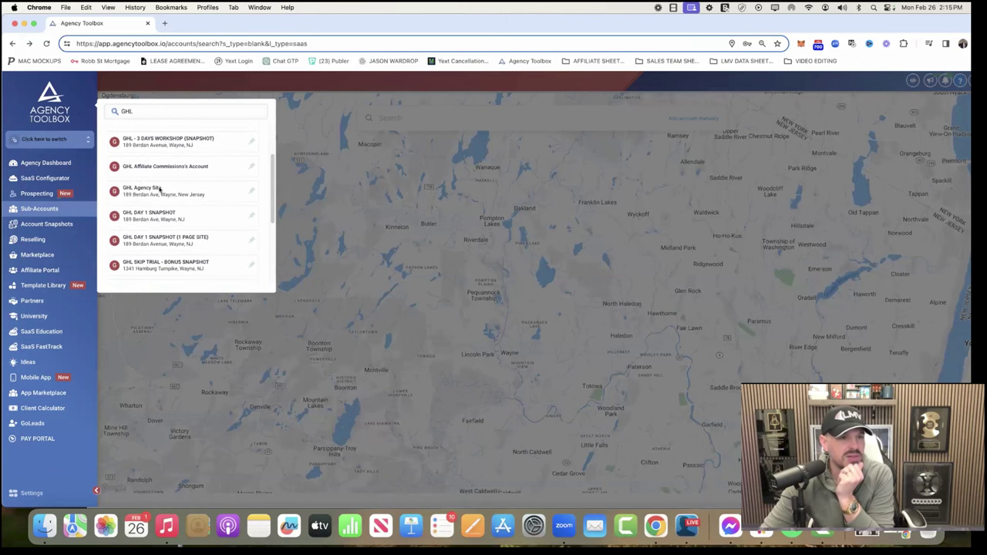
left_click(159, 189)
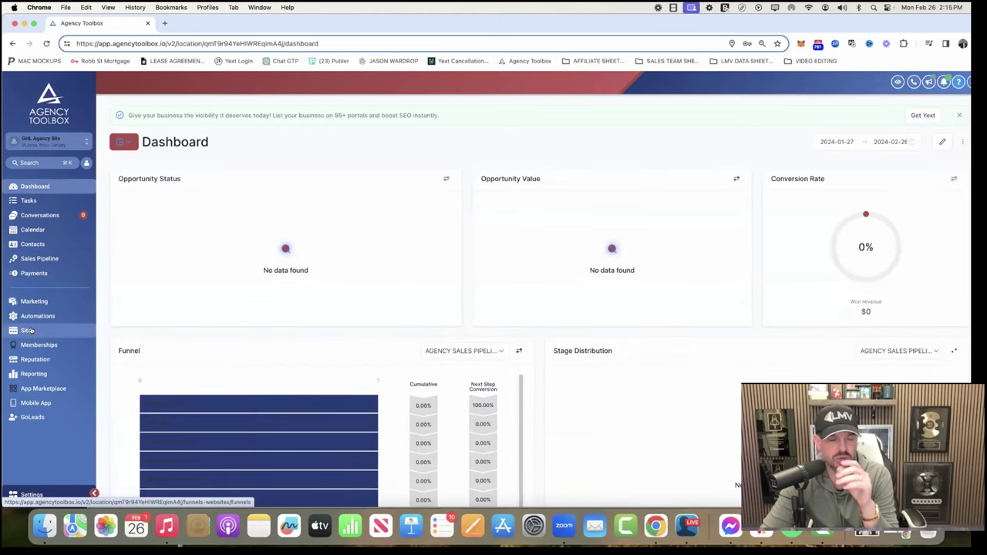
Step: Open the MARKETING AGENCY 1 PAGE - DFY SITE funnel and scroll through its Main Page preview
left_click(29, 330)
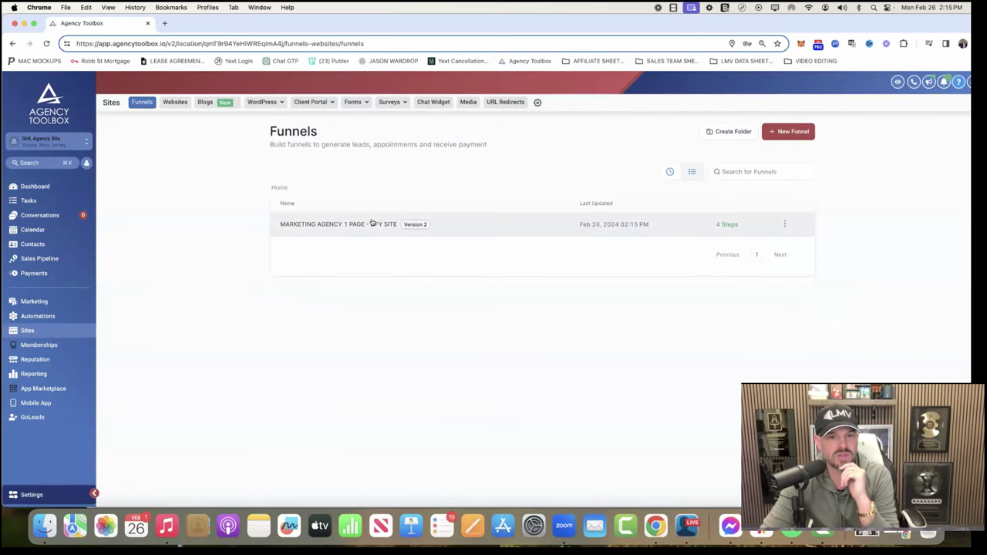
left_click(372, 224)
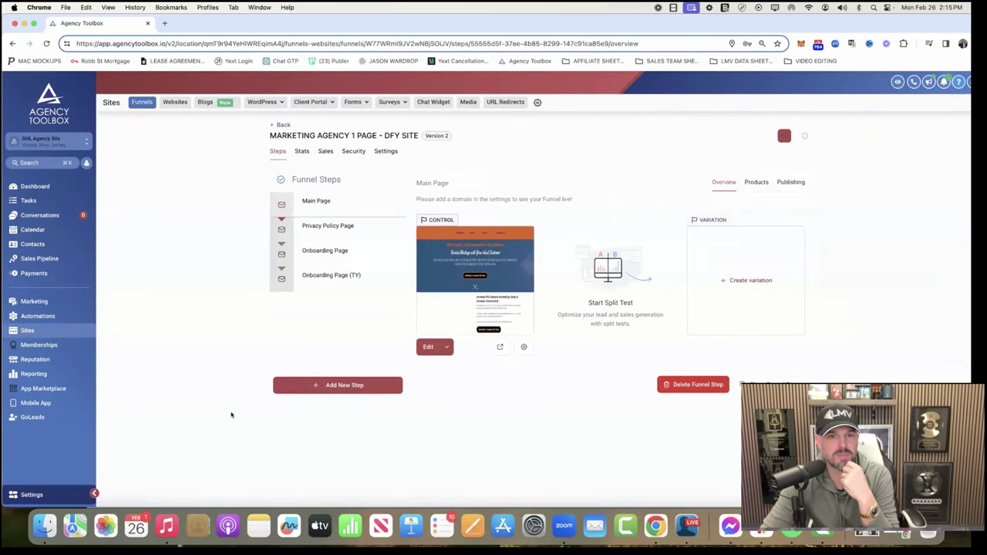
left_click(499, 348)
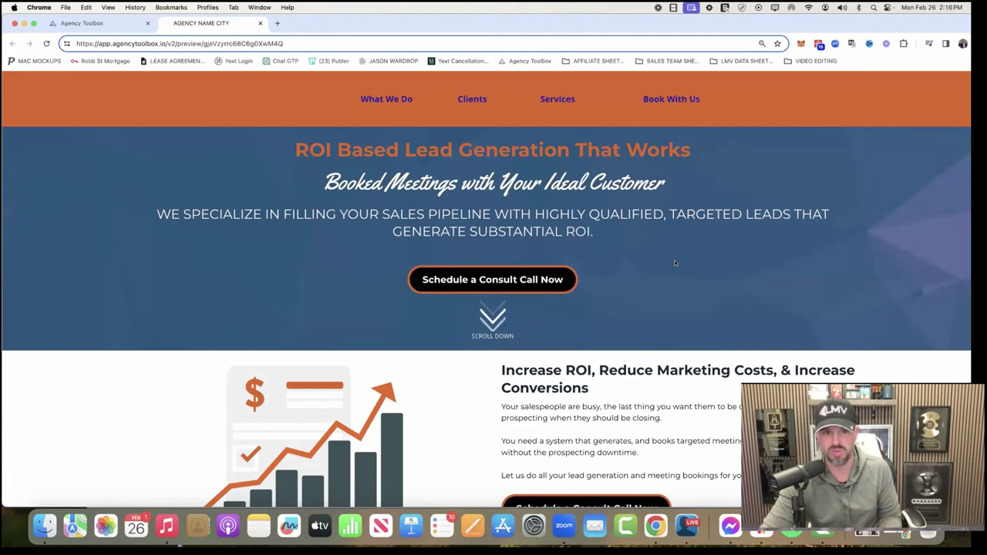
scroll(579, 387, "down", 2)
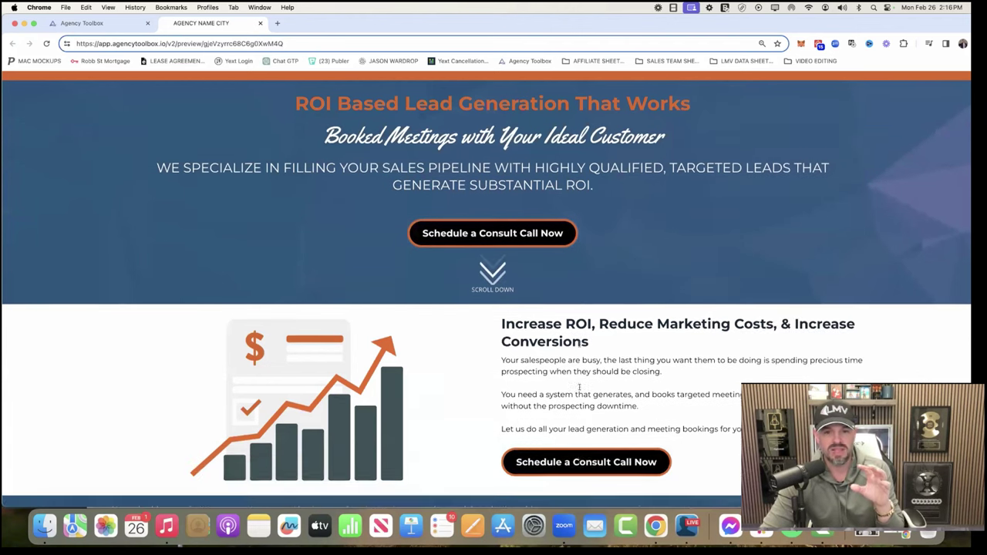
scroll(579, 387, "down", 8)
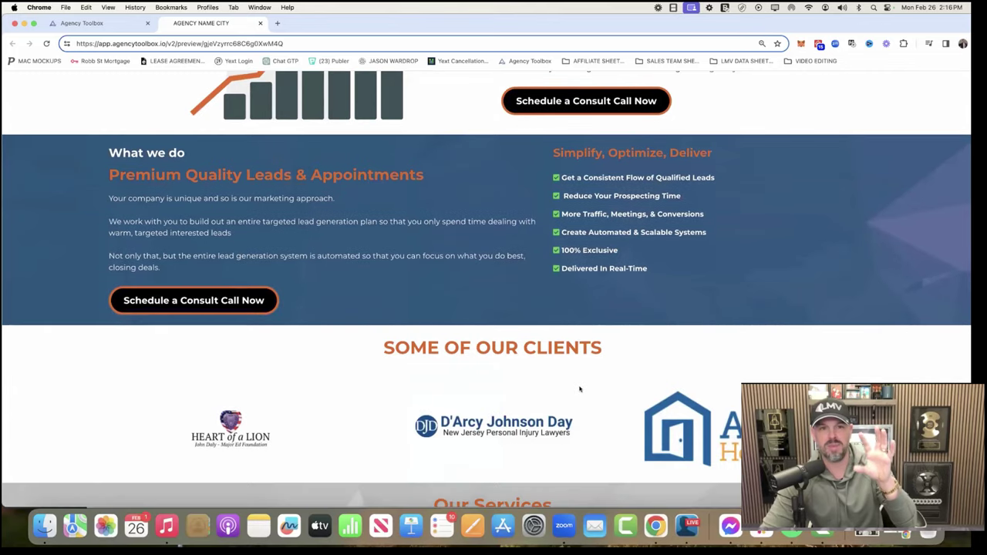
scroll(579, 389, "down", 1)
scroll(579, 389, "down", 4)
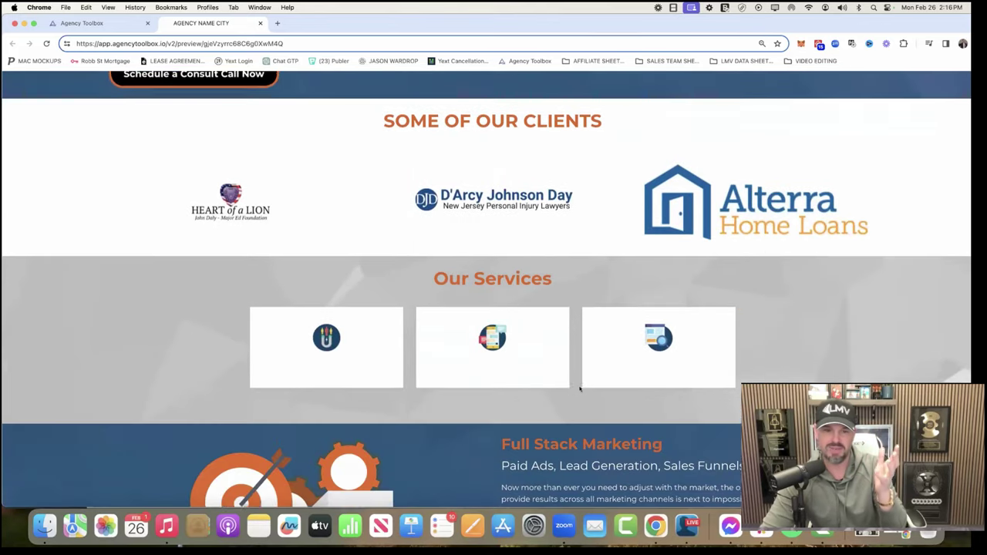
scroll(579, 388, "up", 5)
left_click(82, 22)
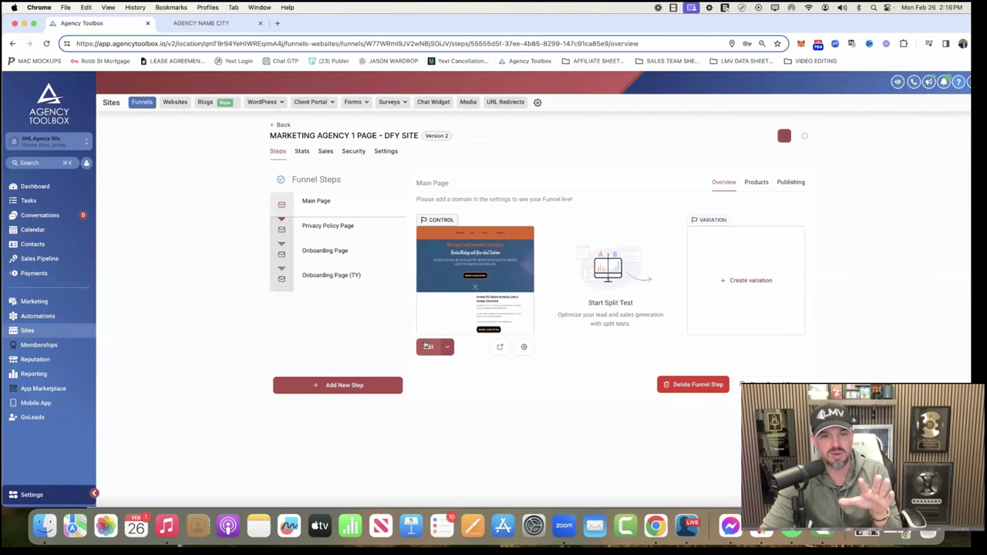
left_click(426, 346)
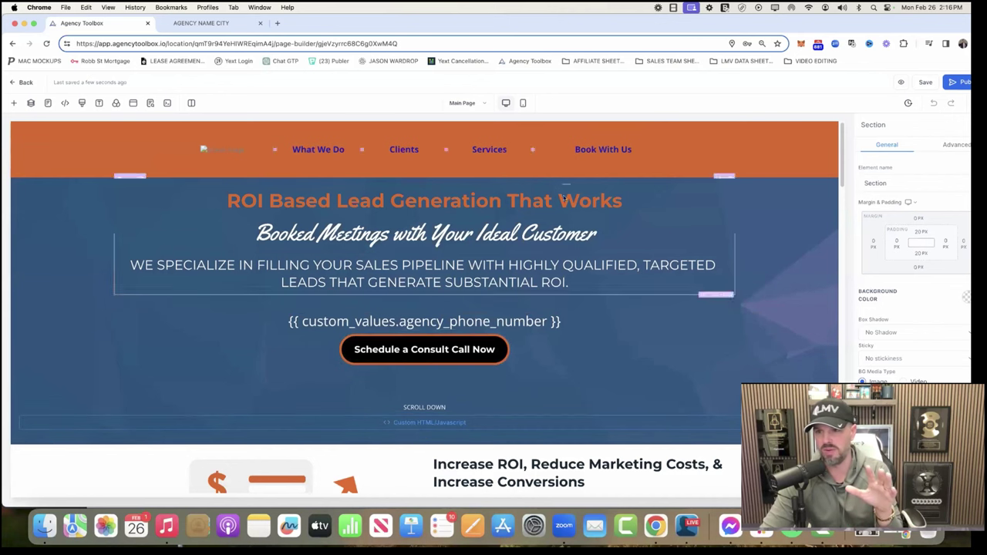
left_click(228, 151)
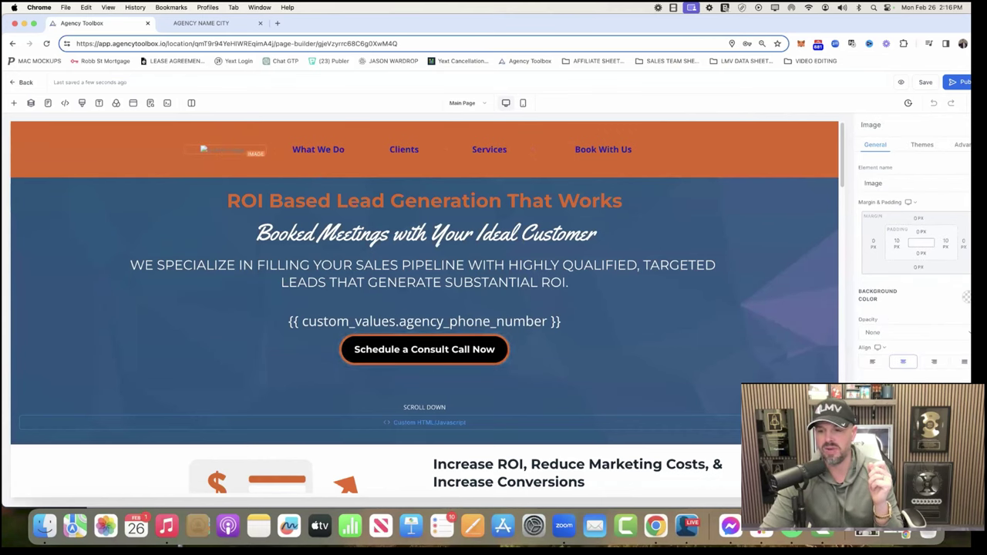
scroll(572, 241, "down", 3)
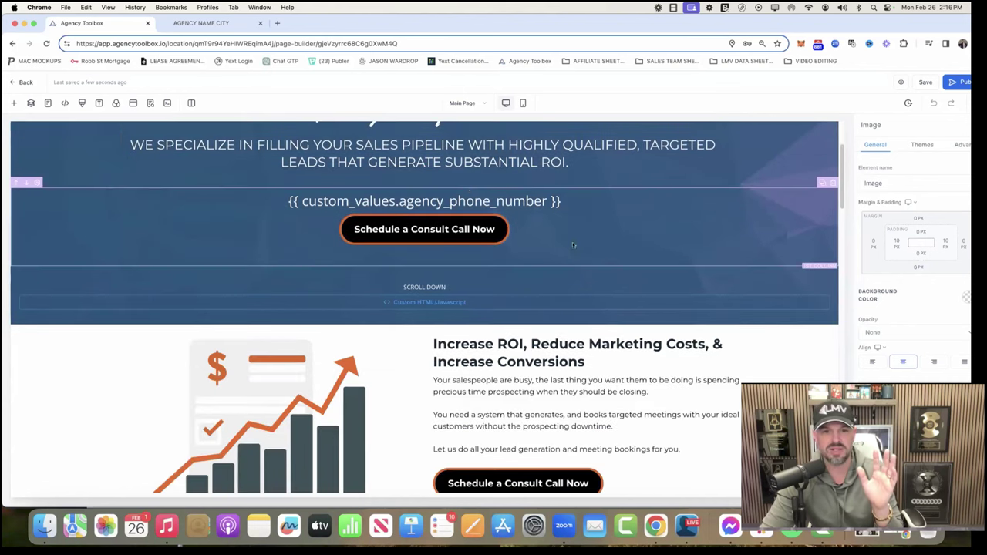
triple_click(424, 201)
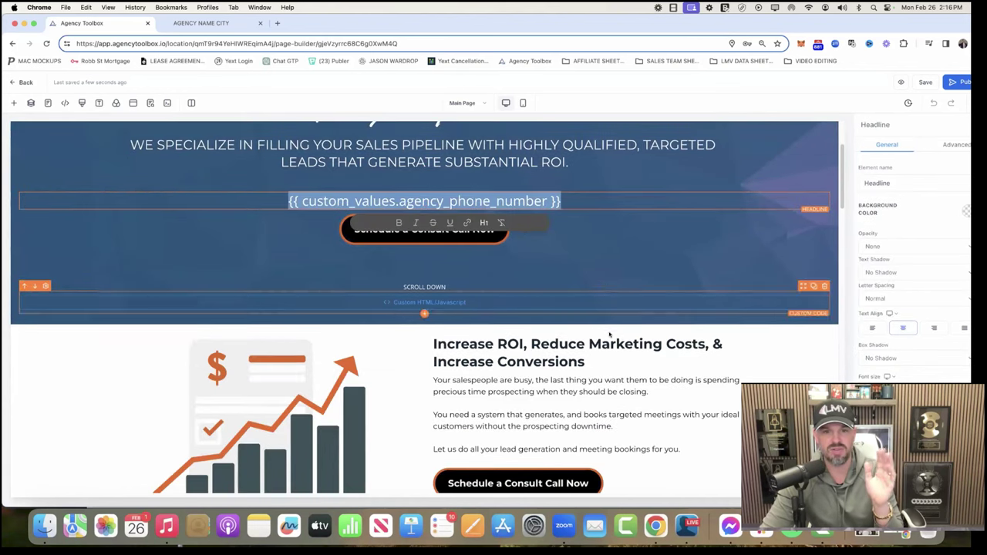
scroll(609, 333, "down", 3)
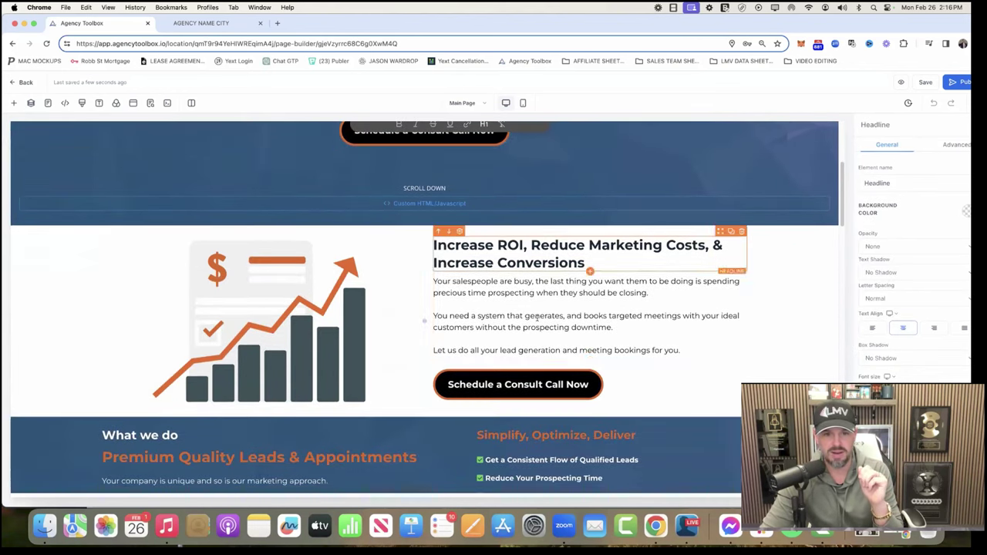
scroll(537, 317, "down", 10)
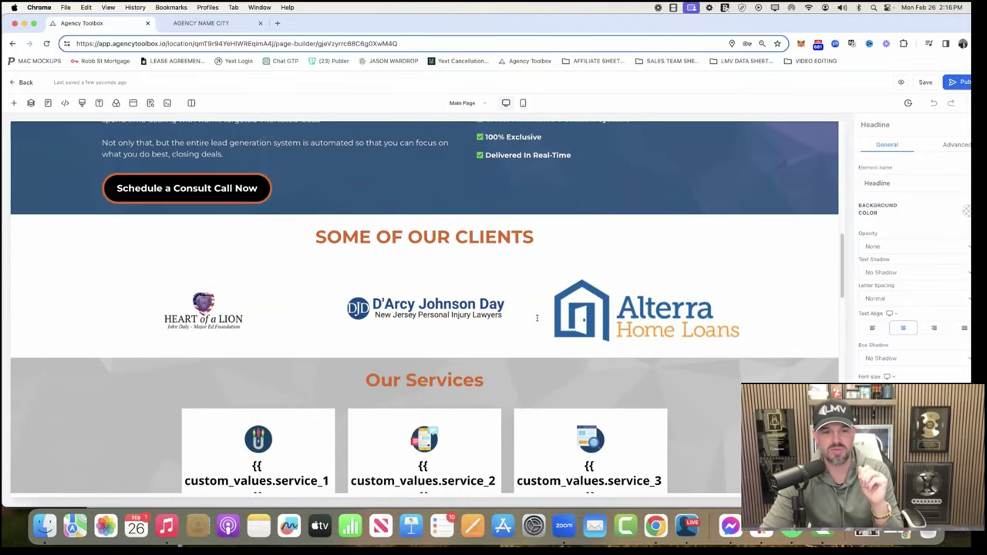
scroll(537, 317, "down", 3)
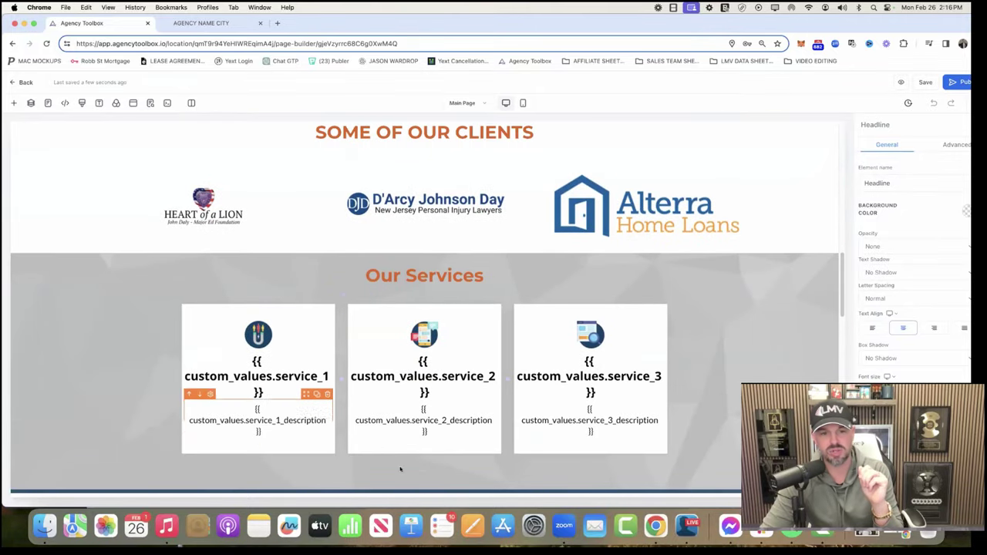
scroll(606, 389, "down", 10)
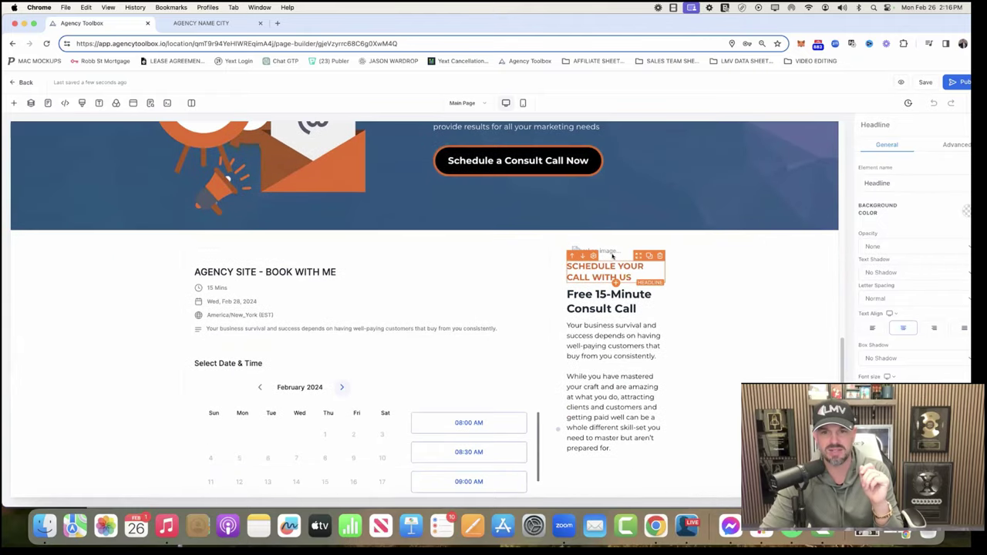
scroll(594, 363, "down", 2)
scroll(592, 353, "down", 8)
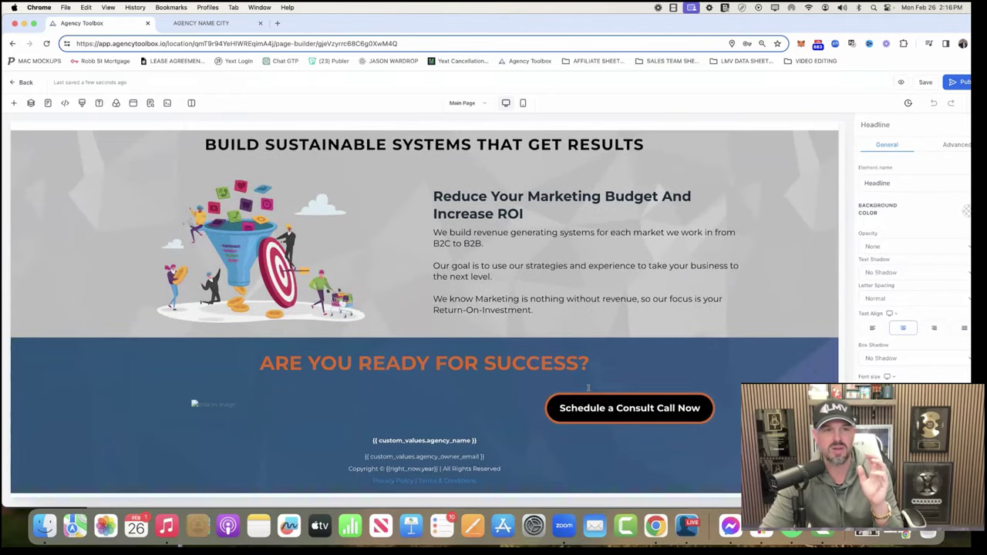
scroll(588, 388, "up", 20)
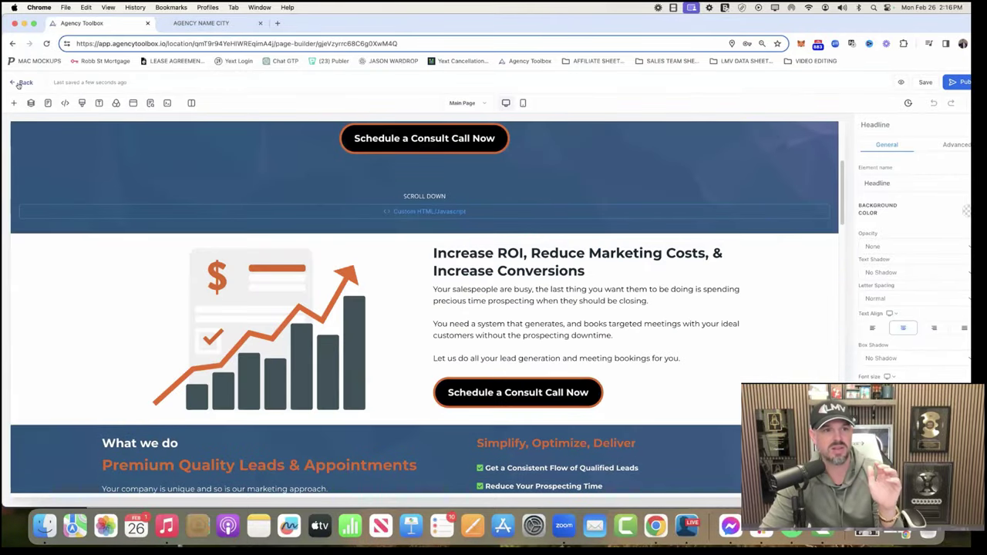
left_click(19, 84)
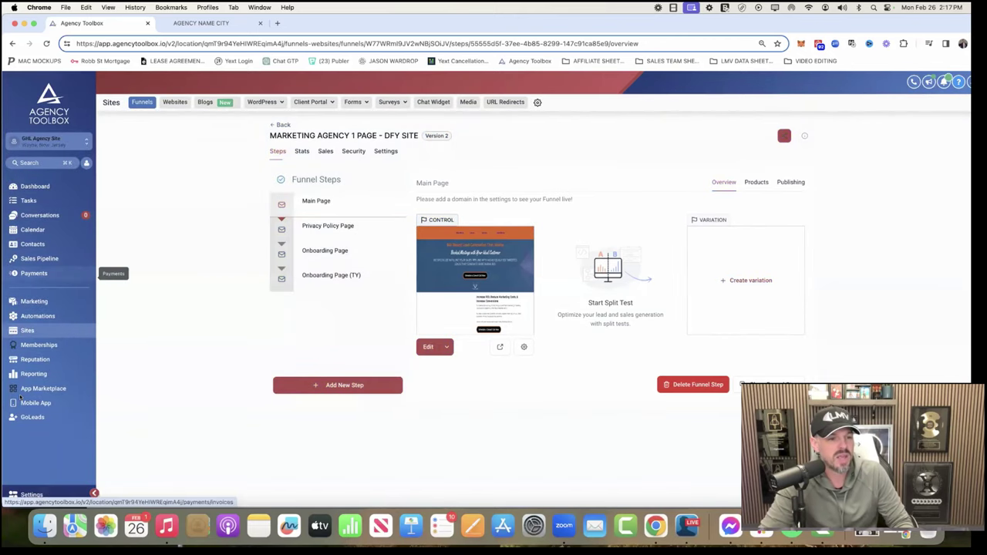
Step: Go to Settings > Custom Values to list the 13 SITE values
left_click(25, 494)
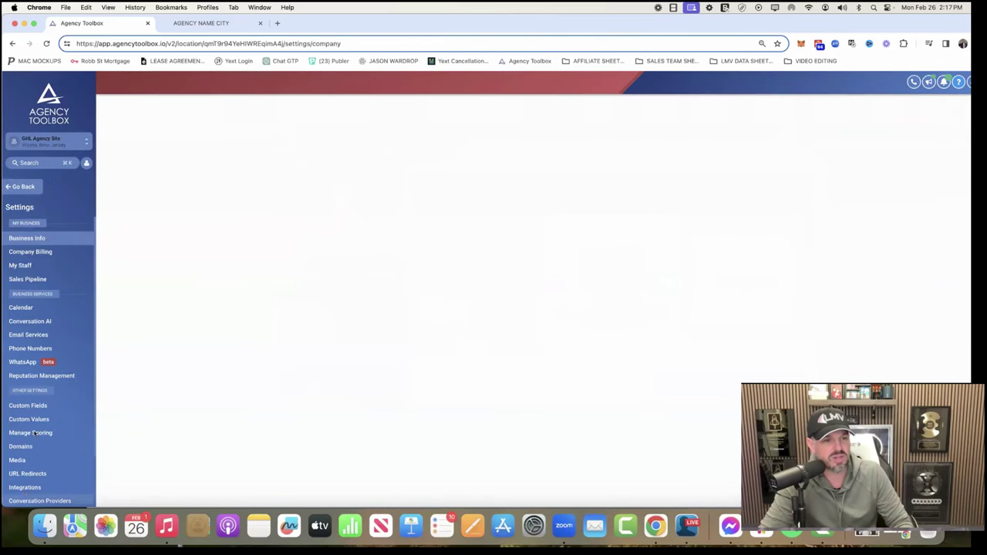
left_click(31, 419)
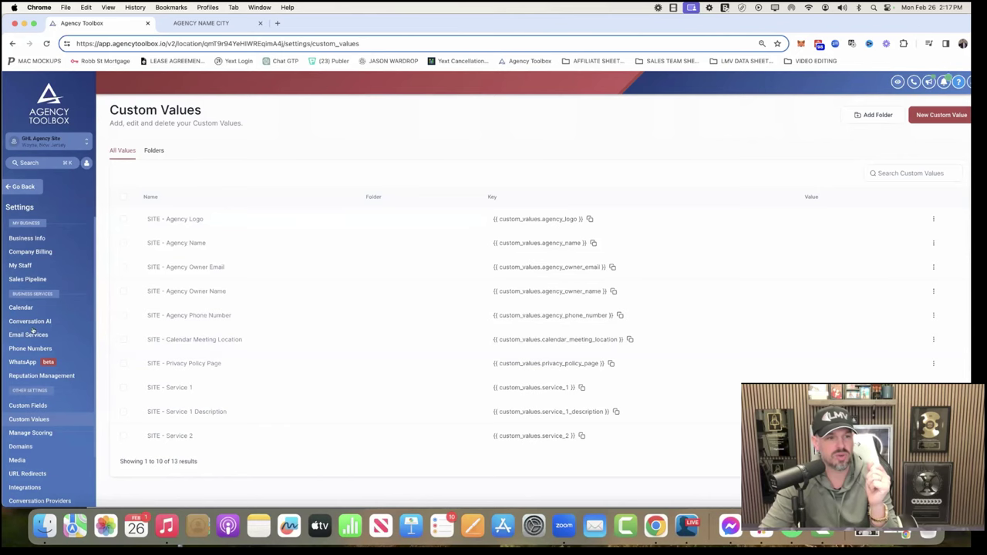
Step: Open the media library, browse All sources and the Relocated Item folder, then reopen it
left_click(16, 460)
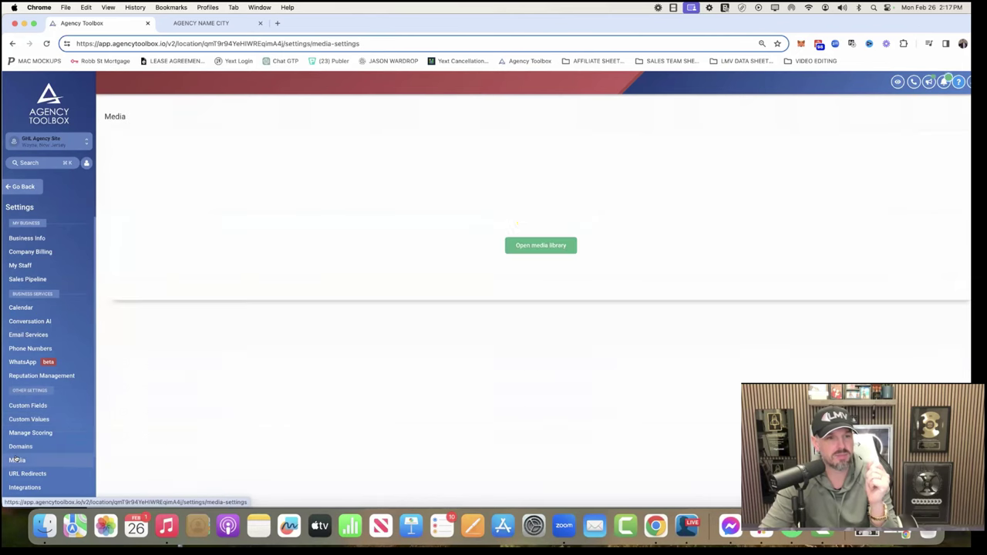
left_click(544, 247)
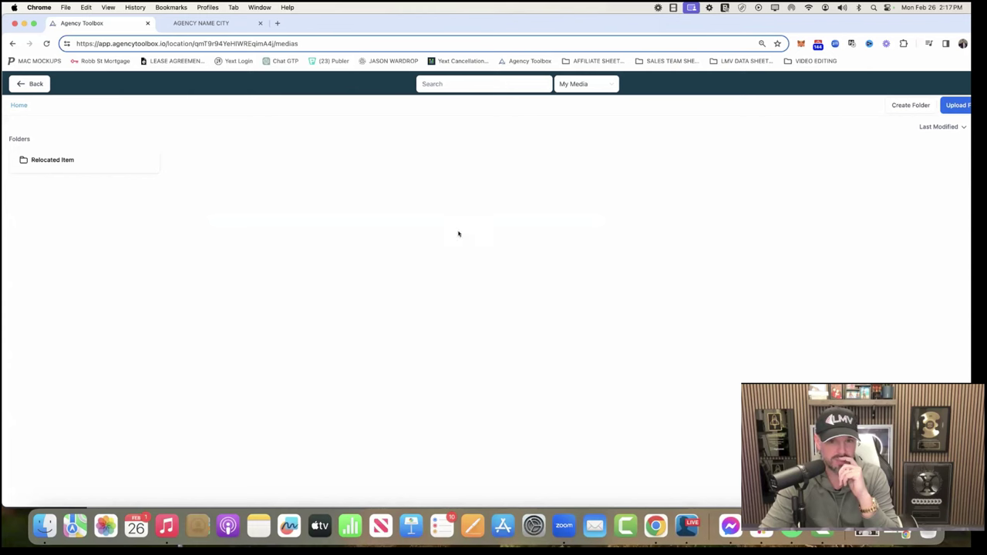
left_click(586, 84)
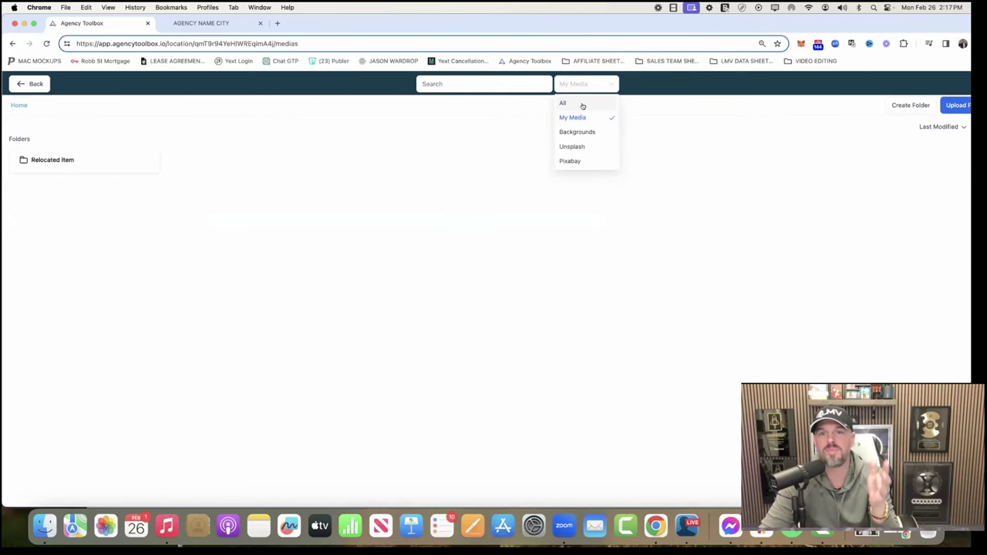
left_click(582, 103)
scroll(573, 287, "down", 8)
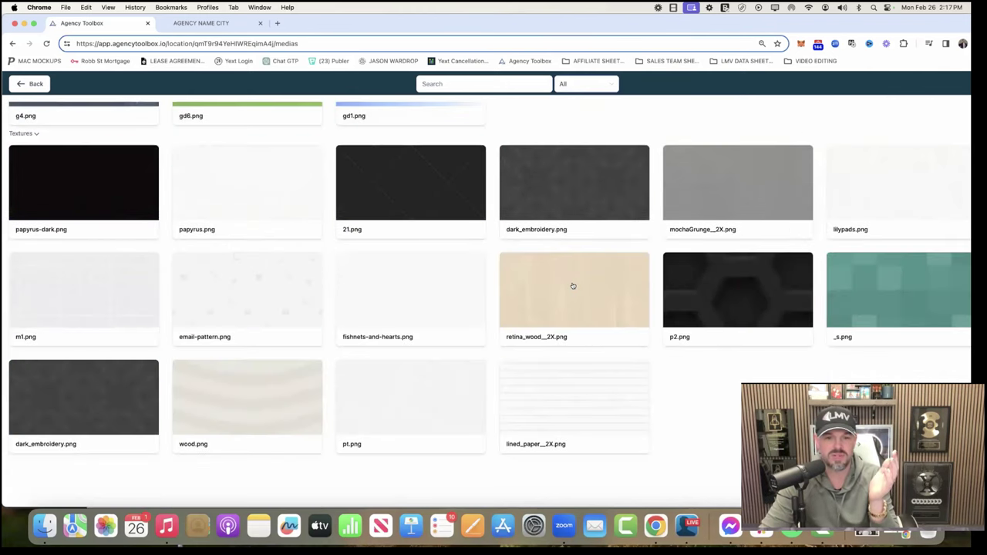
scroll(130, 136, "up", 10)
left_click(76, 128)
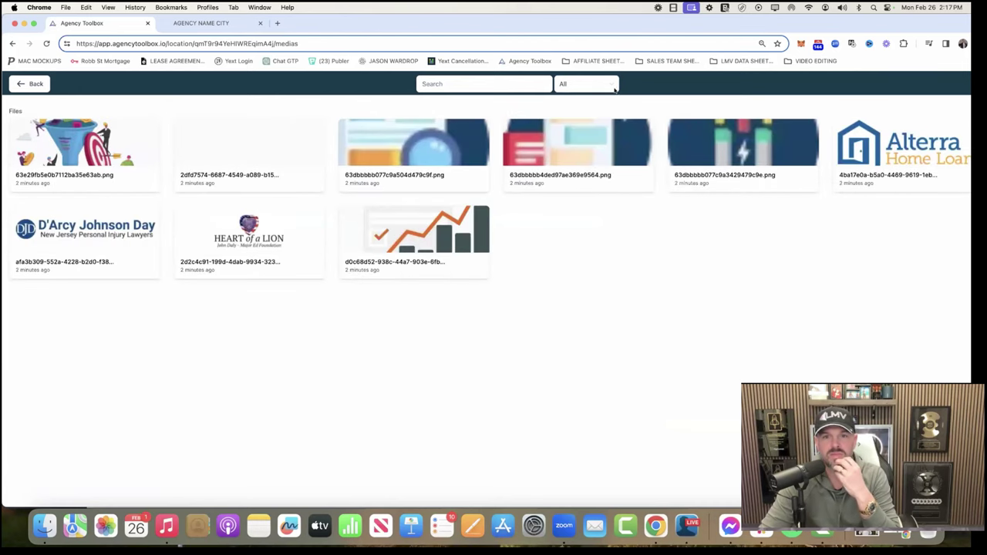
left_click(31, 84)
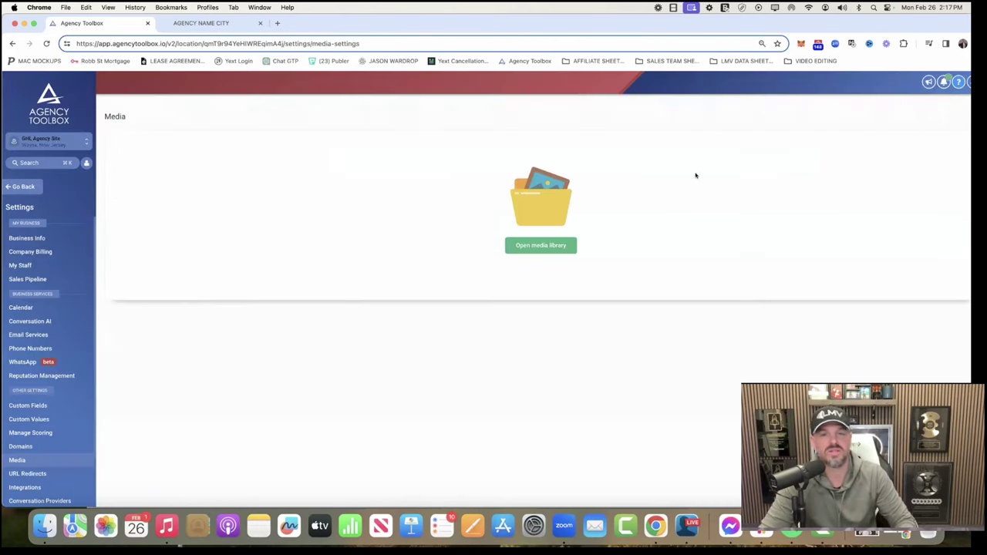
left_click_drag(909, 26, 893, 26)
left_click(547, 246)
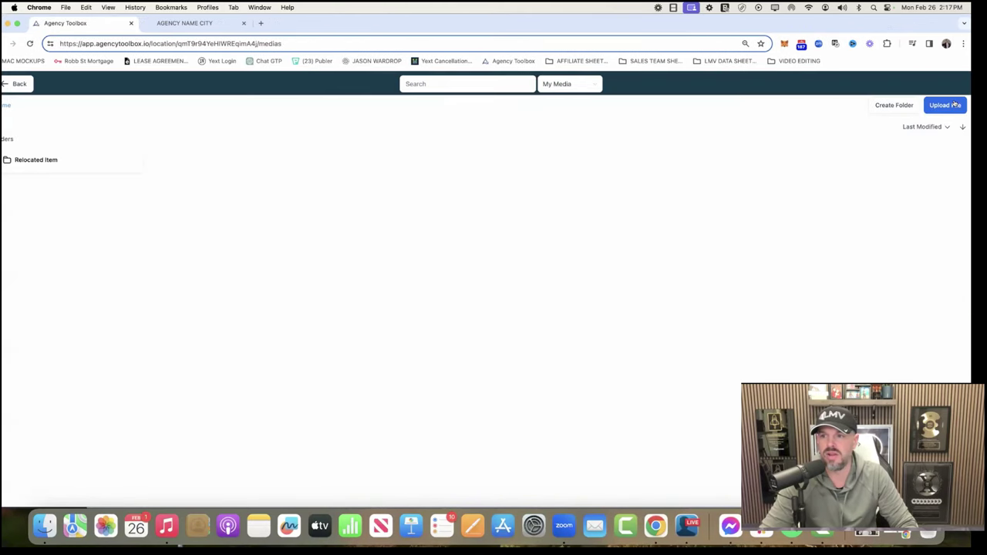
Step: Upload Local Marketing Vault Logo.png, found by searching 'logo' in the file picker
left_click(955, 105)
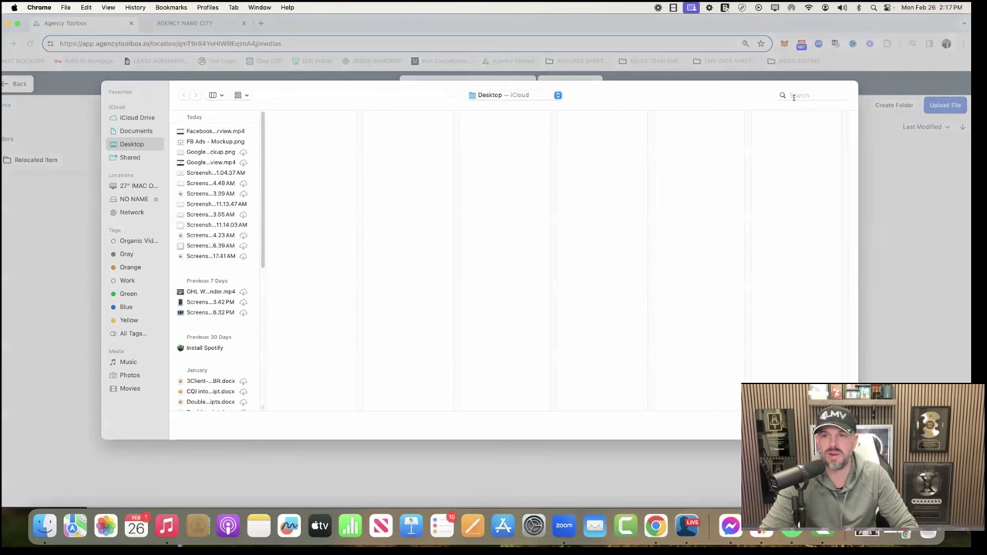
left_click(793, 94)
type("logo")
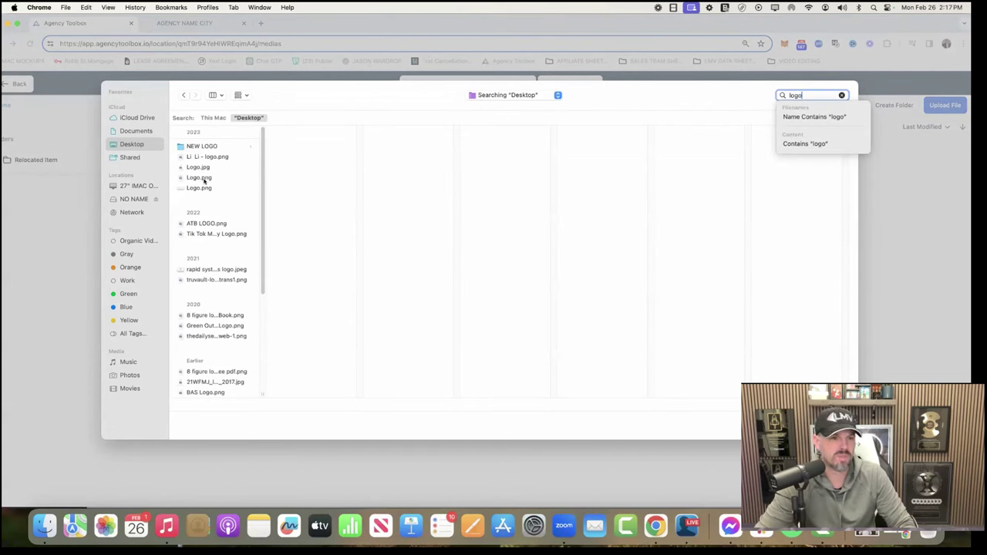
left_click(202, 178)
left_click(201, 189)
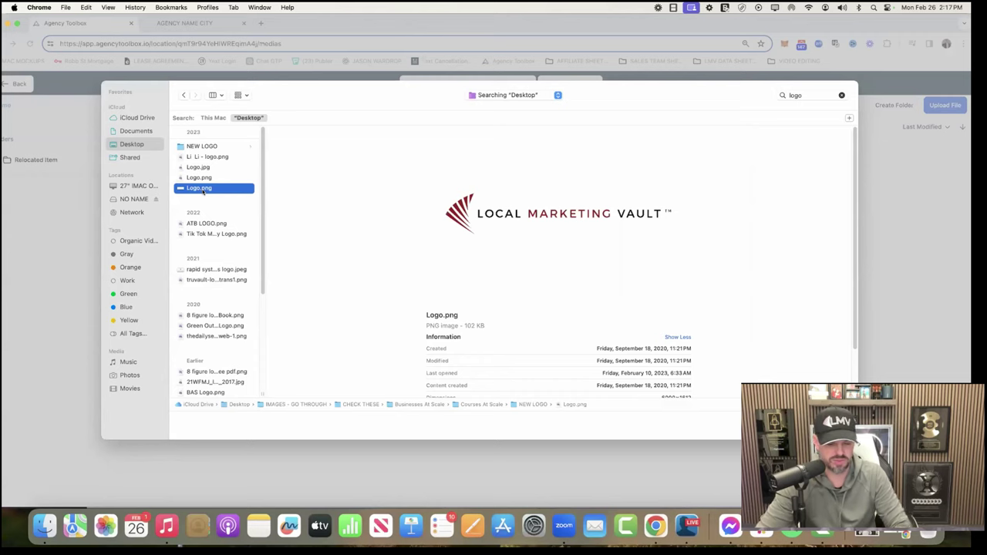
key("Return")
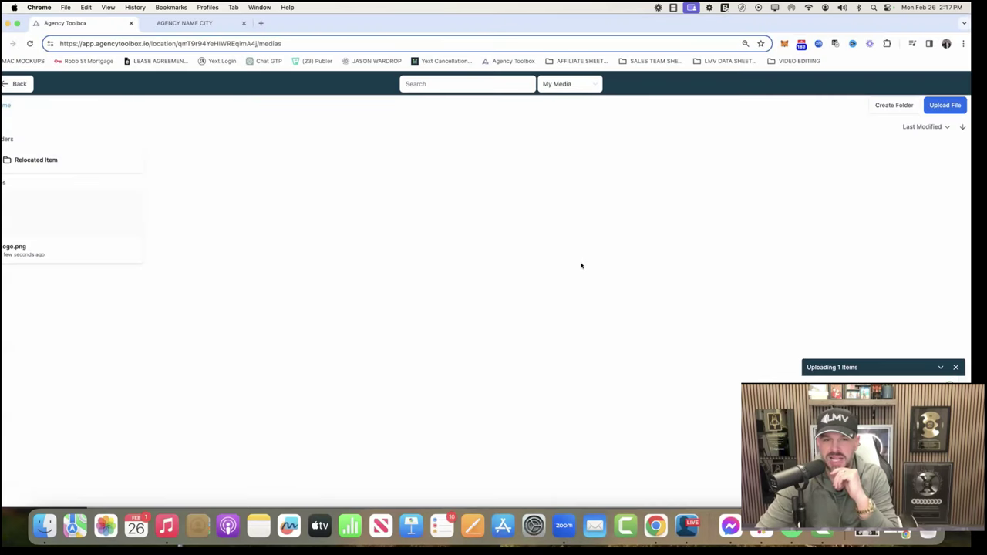
Step: Copy the uploaded logo's link and return to Media settings
left_click_drag(415, 17, 450, 18)
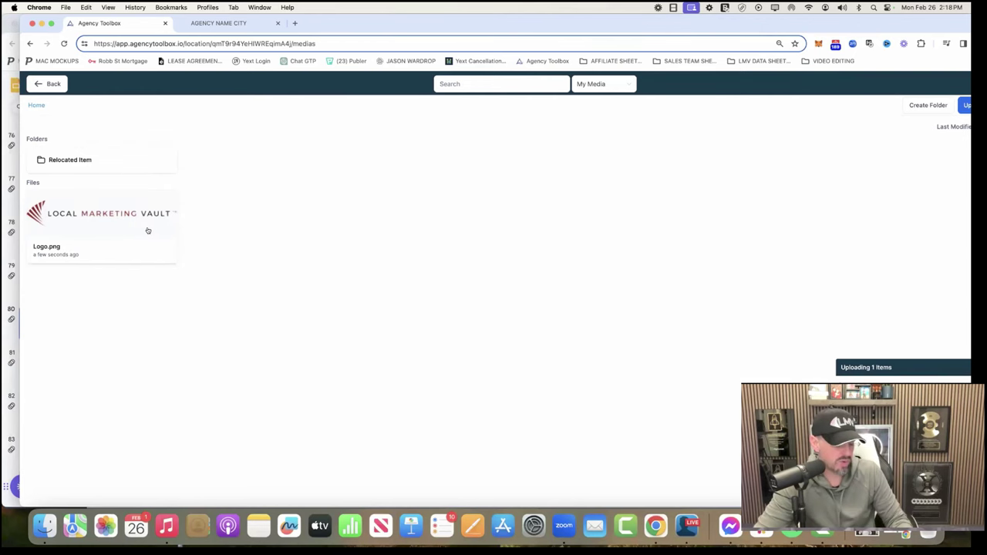
right_click(150, 227)
left_click(159, 230)
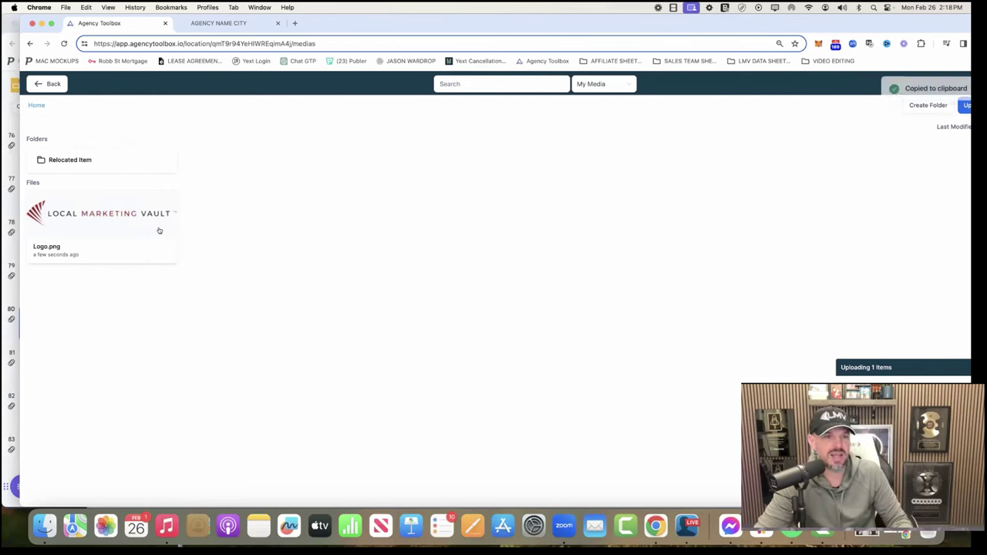
left_click(48, 83)
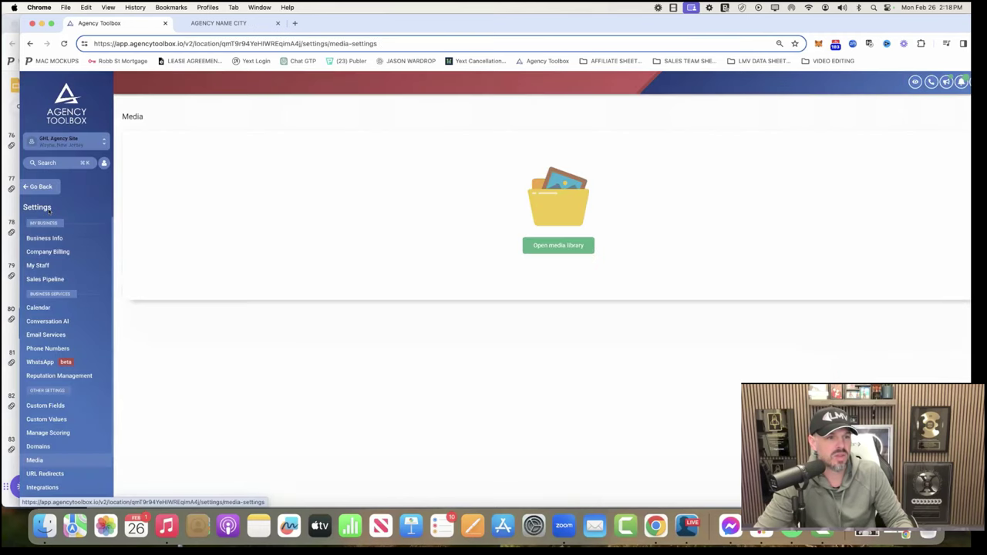
Step: Paste the copied logo URL as the SITE - Agency Logo value and update it
left_click(52, 418)
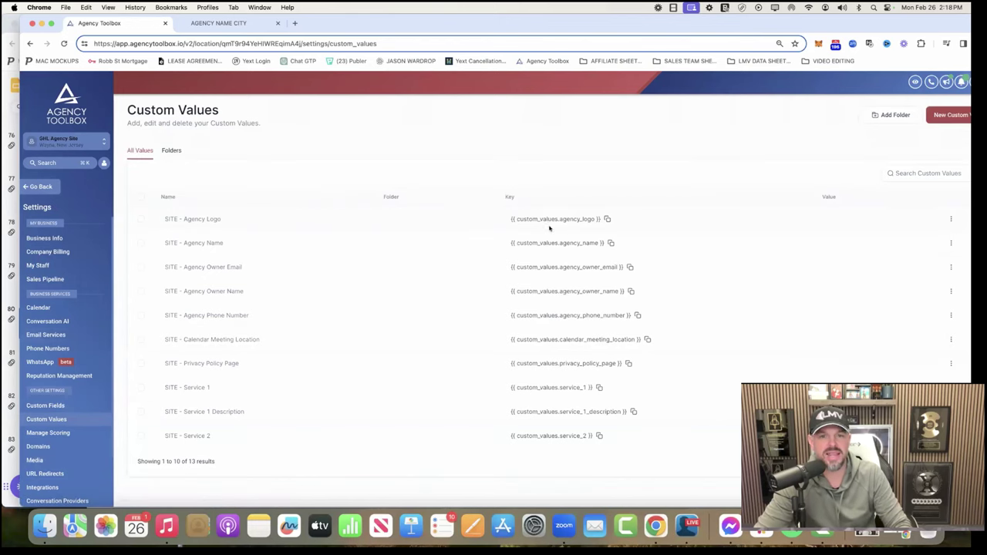
left_click(951, 219)
left_click(947, 247)
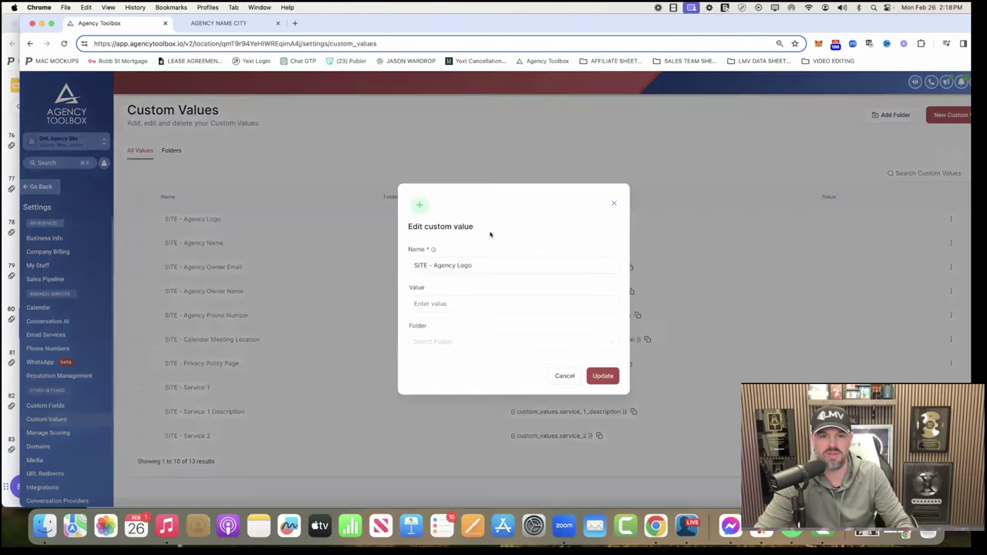
left_click(453, 302)
key("super+v")
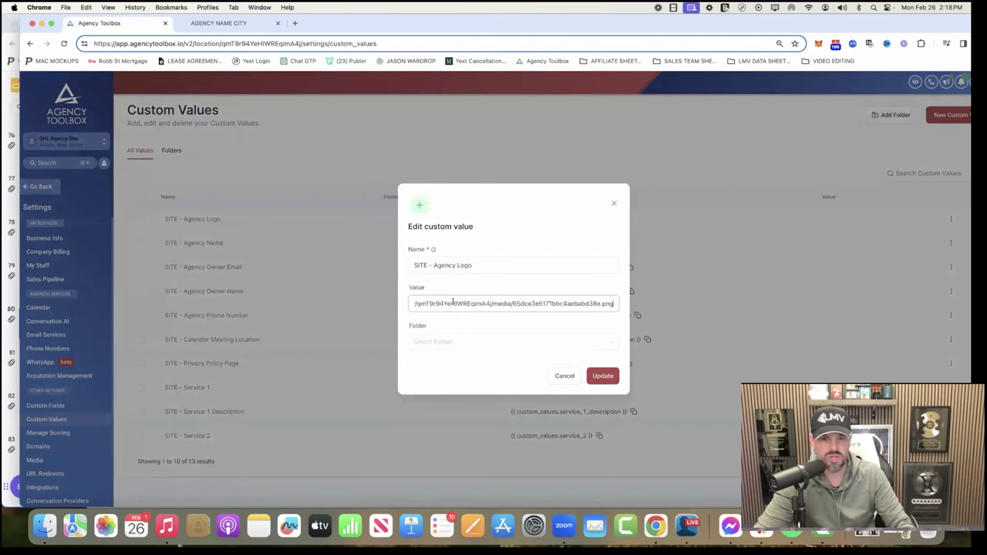
left_click_drag(491, 303, 377, 296)
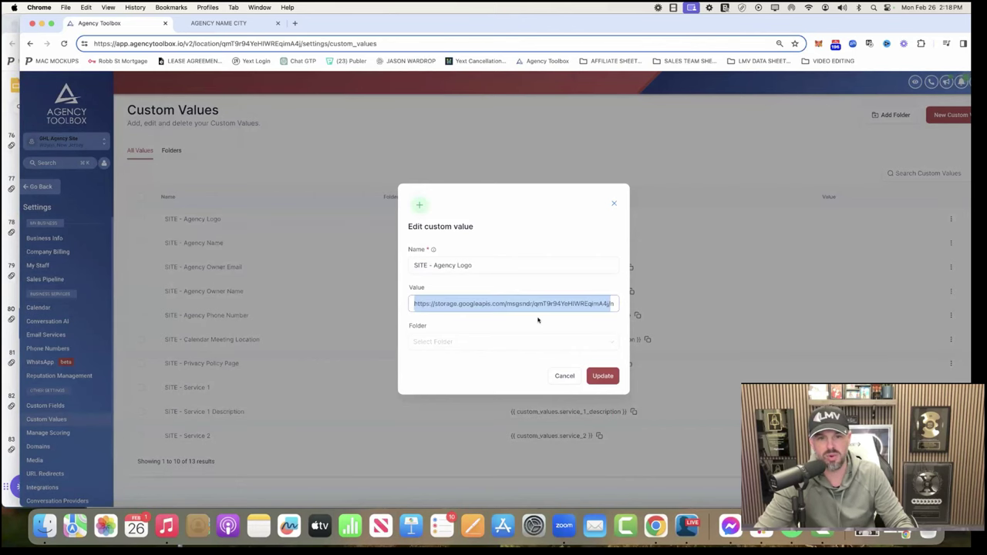
left_click(601, 377)
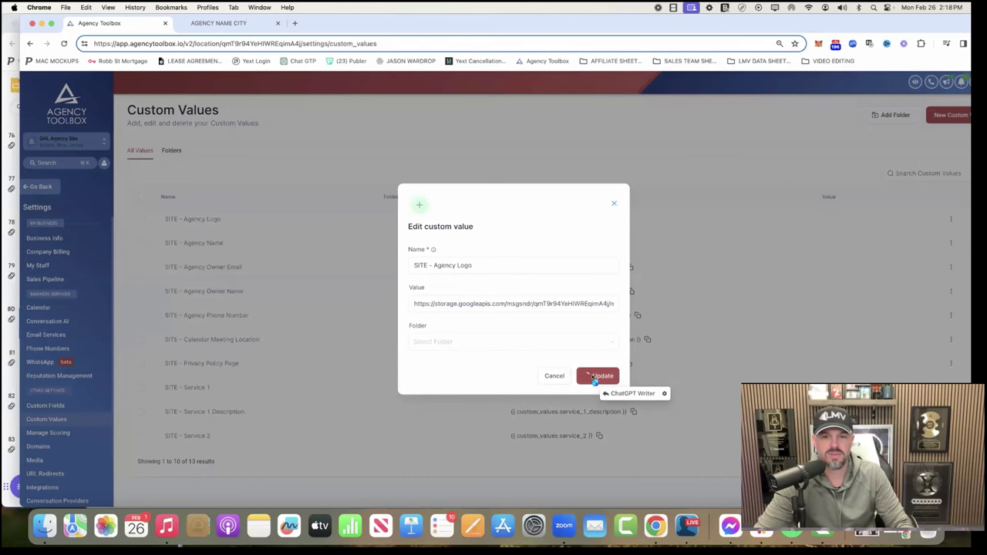
left_click(594, 375)
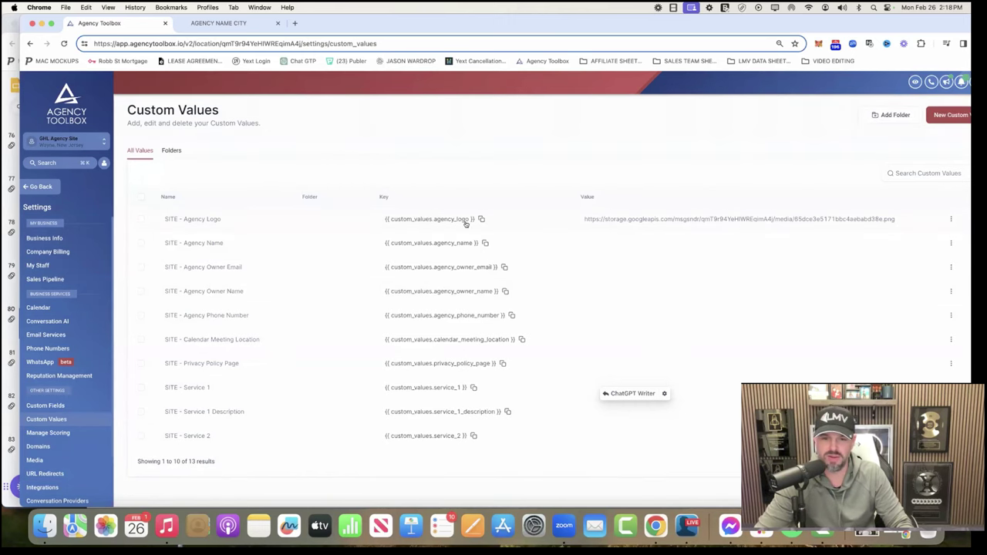
Step: Set SITE - Agency Name to 'Visibility Cloud LLC', then show page 2 of custom values
left_click(949, 243)
left_click(943, 256)
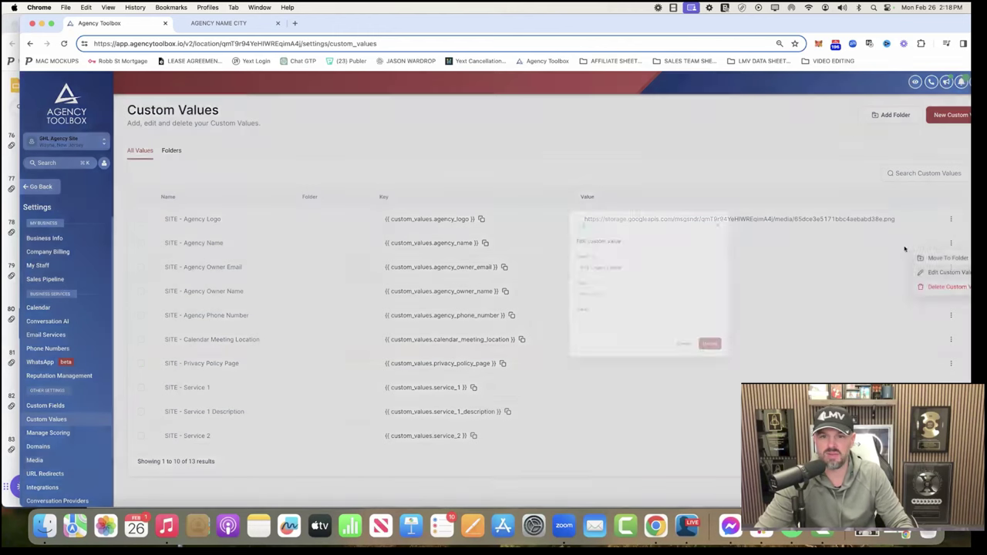
left_click(442, 303)
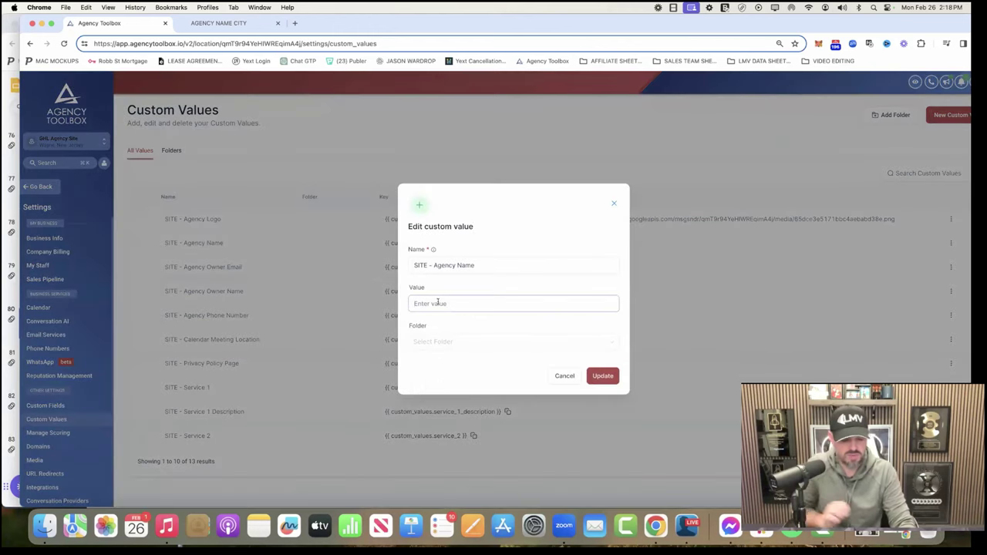
type("Visibil")
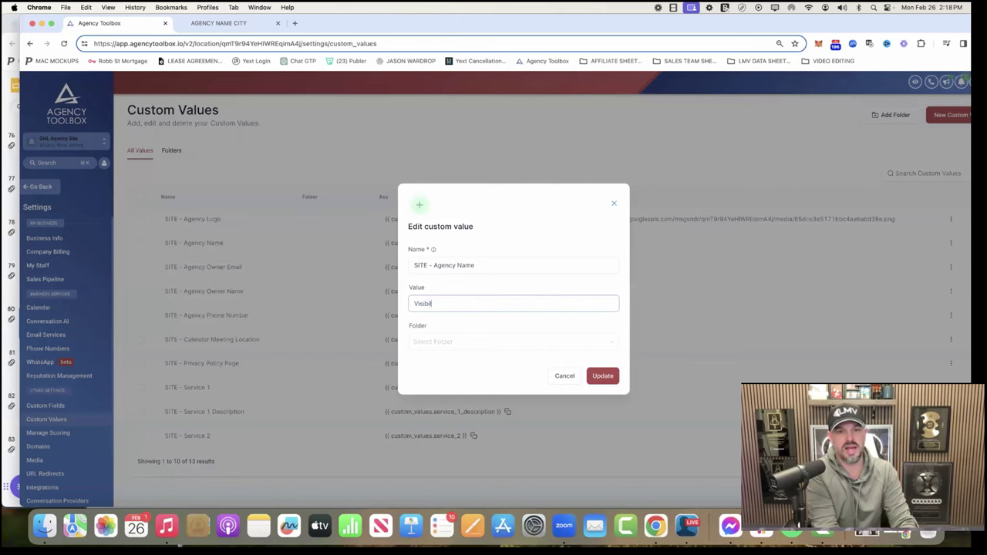
type("ity Cloud L")
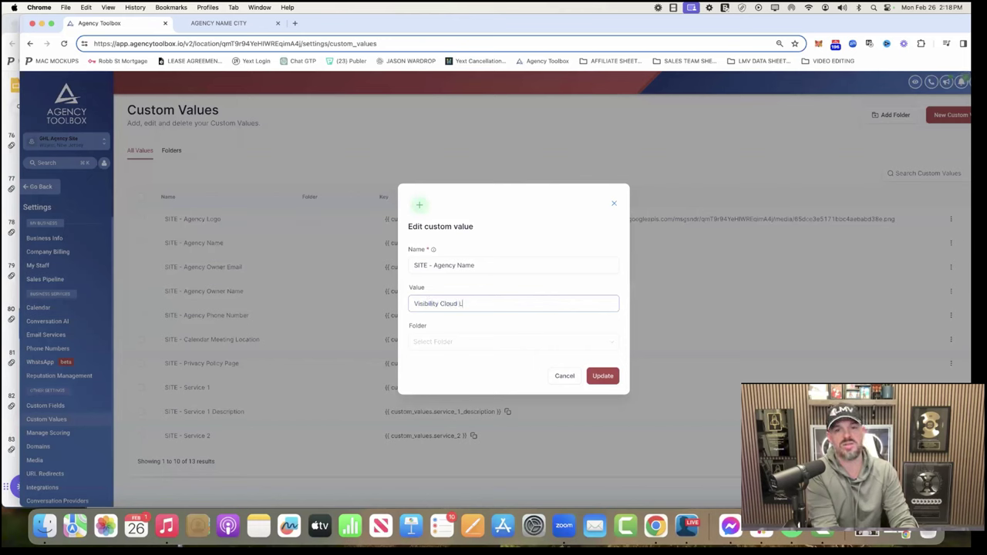
type("LC")
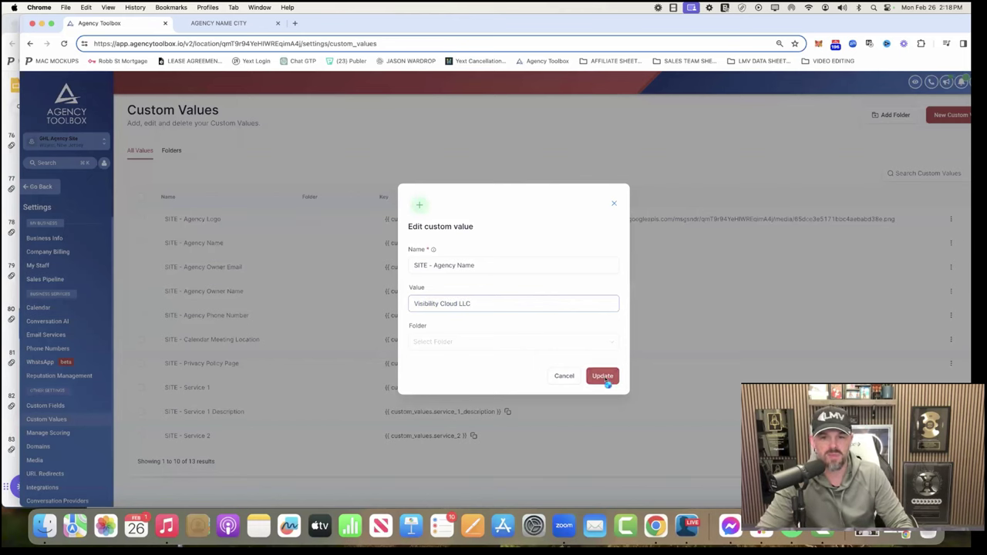
left_click(604, 377)
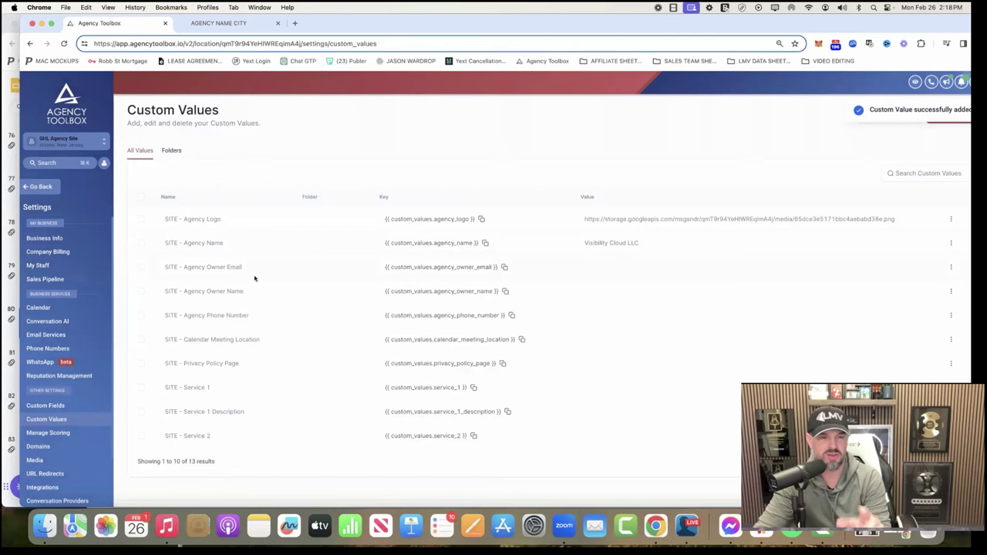
triple_click(197, 264)
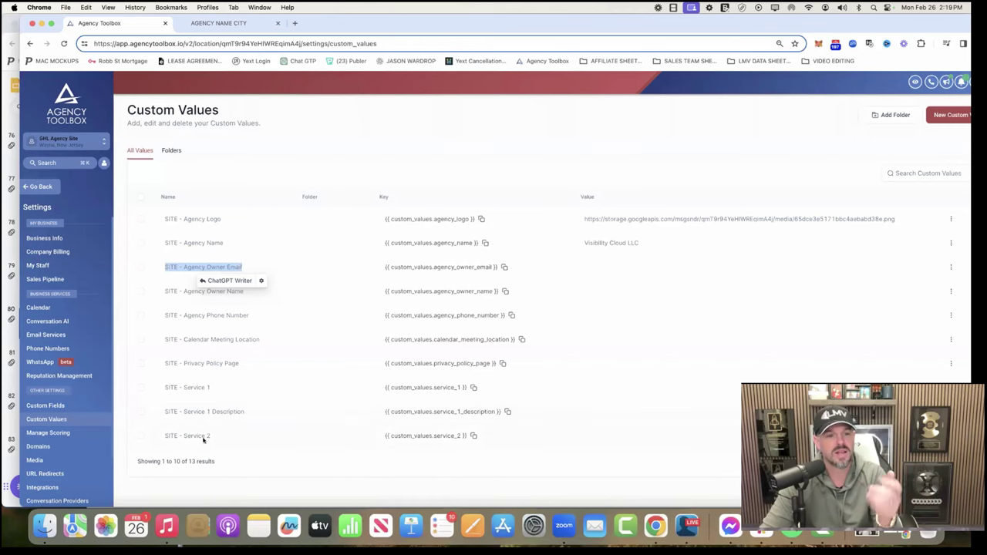
left_click(917, 461)
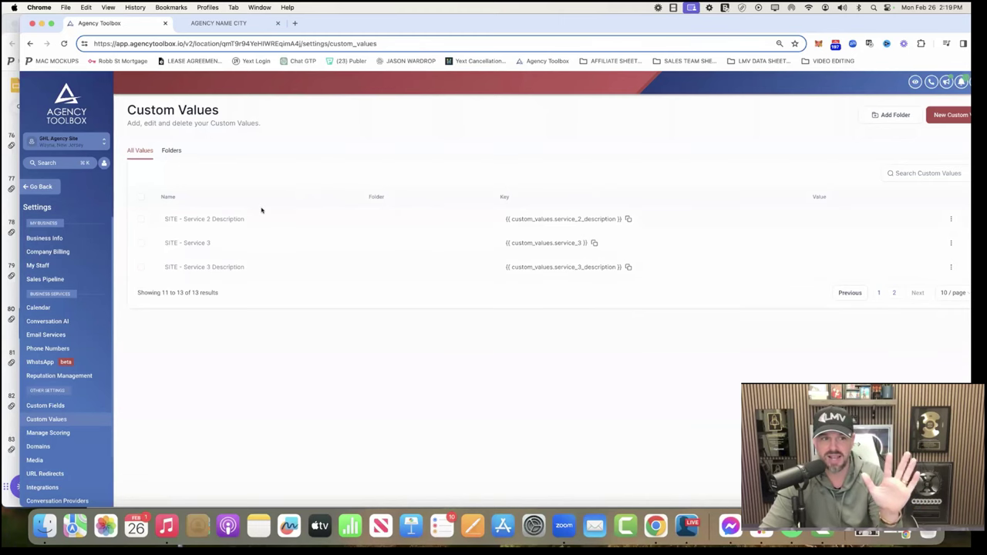
Step: Search 'visibi' in the sub-account switcher and switch to Visibility Cloud LLC
left_click(90, 139)
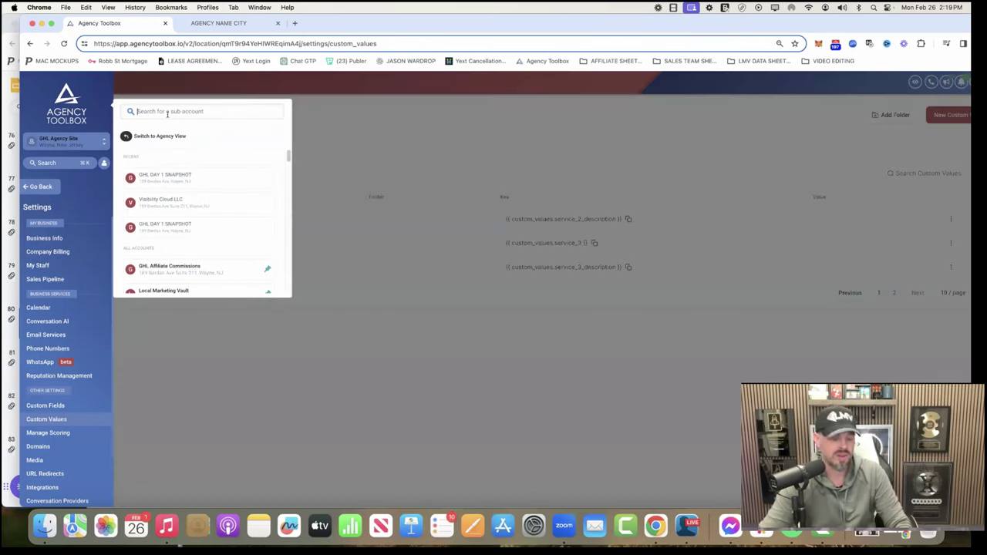
type("visibi")
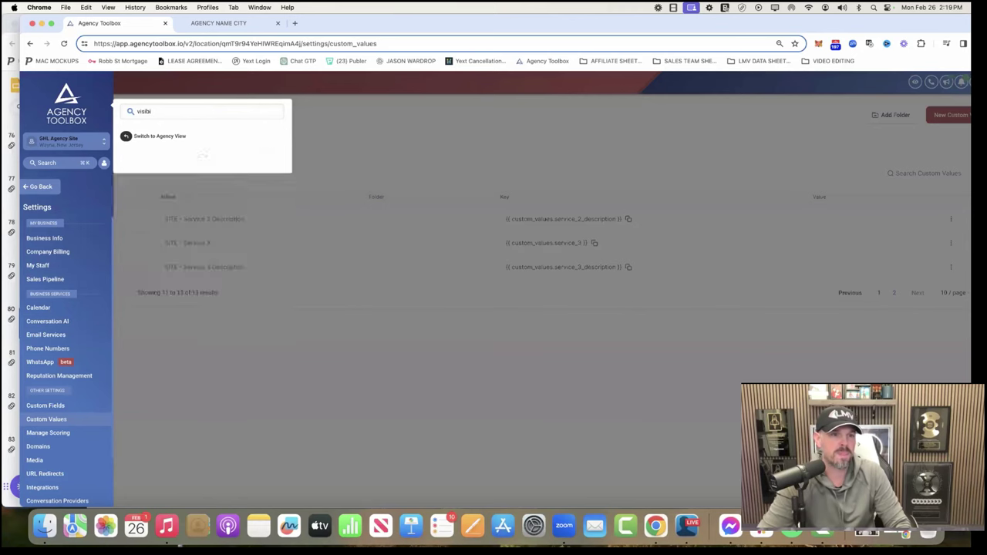
scroll(204, 238, "down", 3)
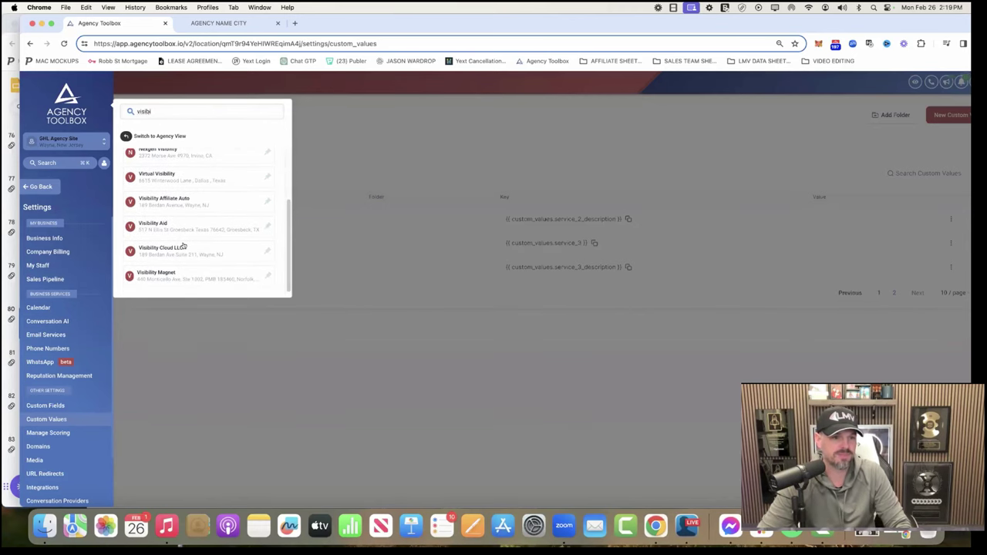
left_click(181, 247)
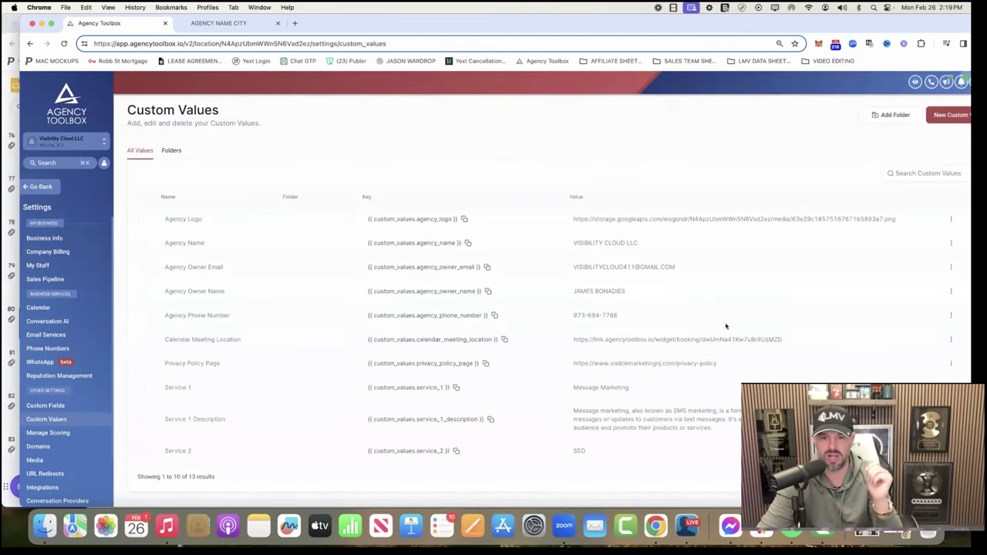
Step: Review the filled custom values through page two, then leave settings for the site preview
scroll(726, 325, "down", 1)
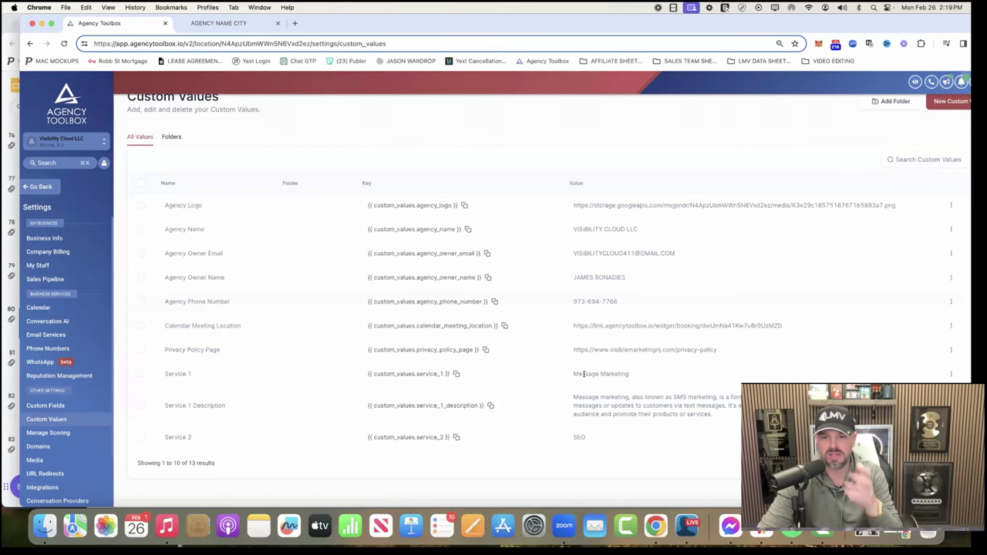
left_click(918, 462)
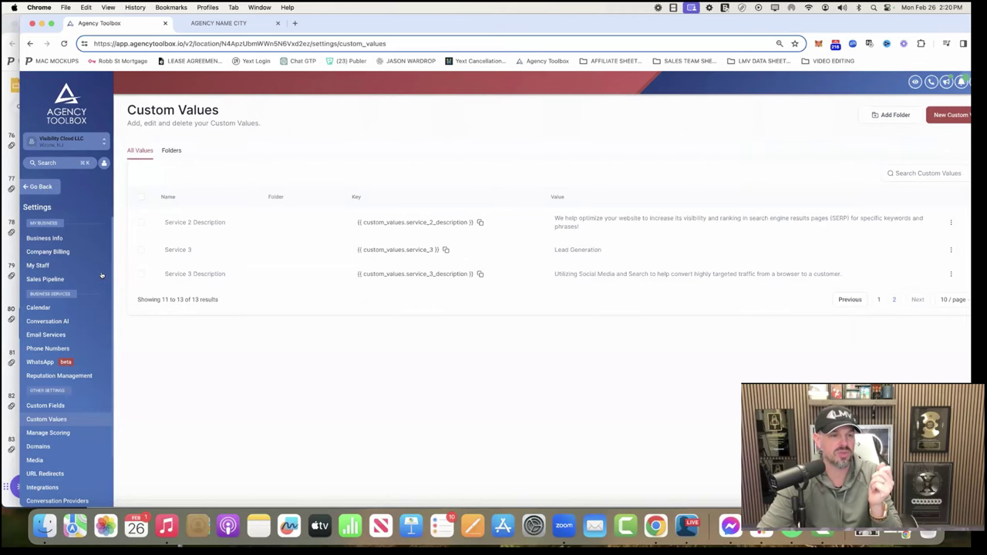
left_click(42, 188)
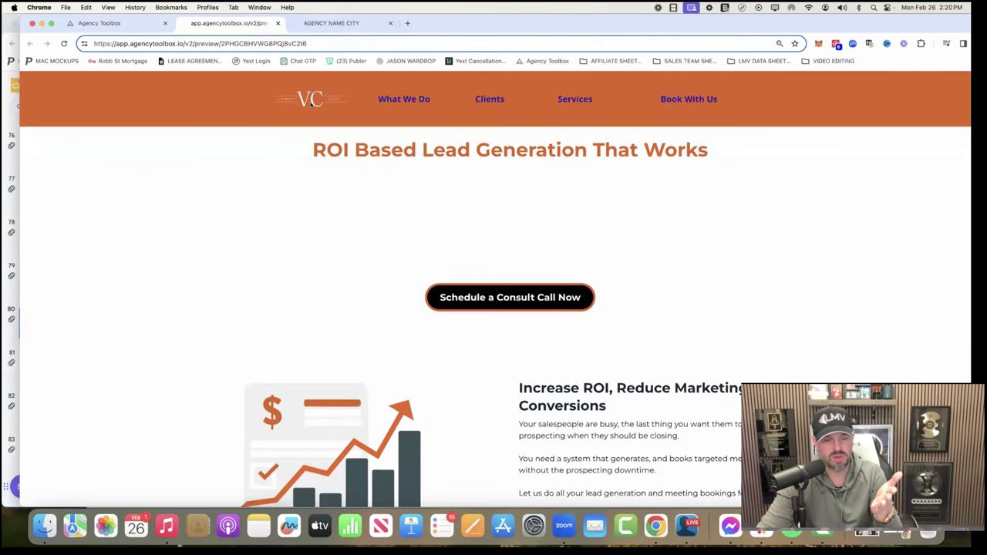
Step: Check the preview's filled service cards and booking calendar, then return to the funnel steps
scroll(799, 326, "down", 10)
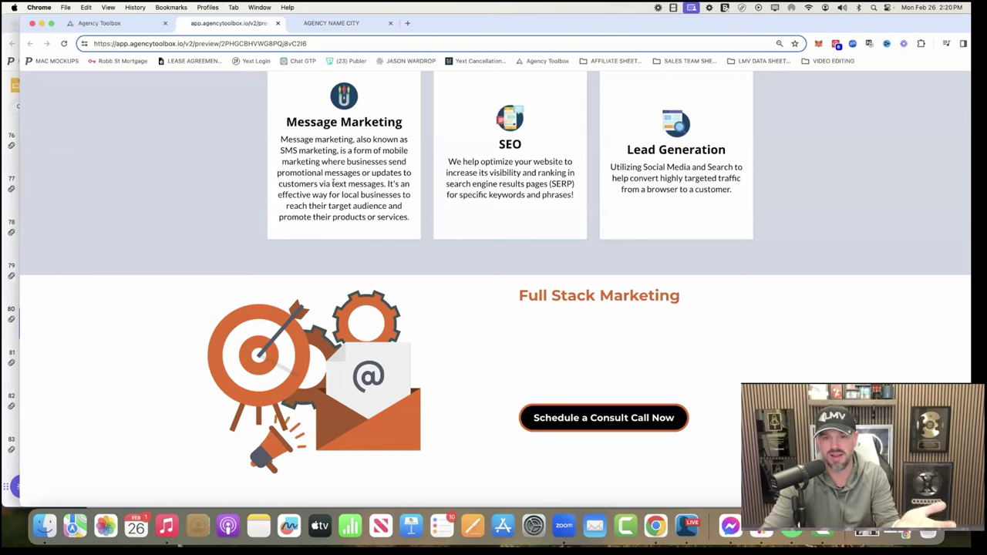
scroll(303, 172, "down", 10)
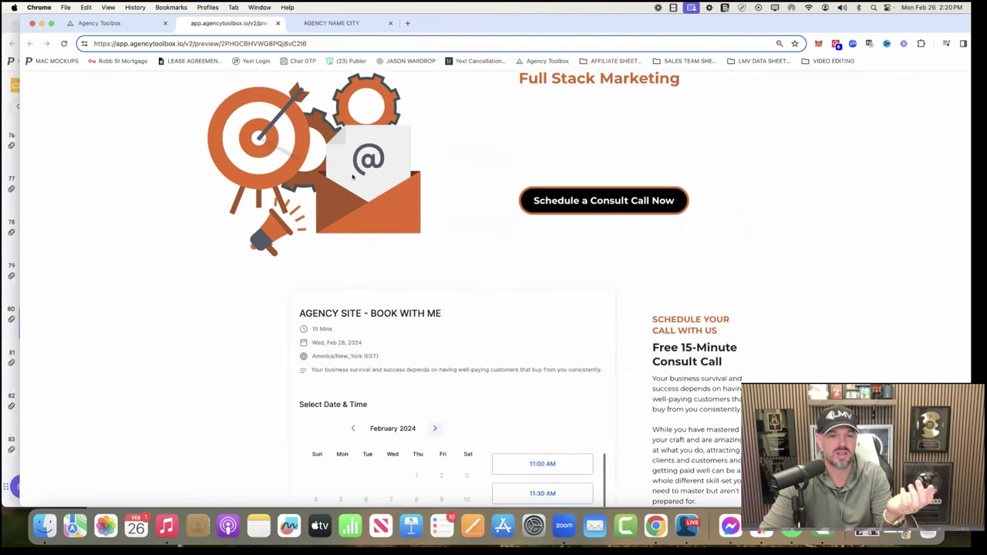
left_click(108, 23)
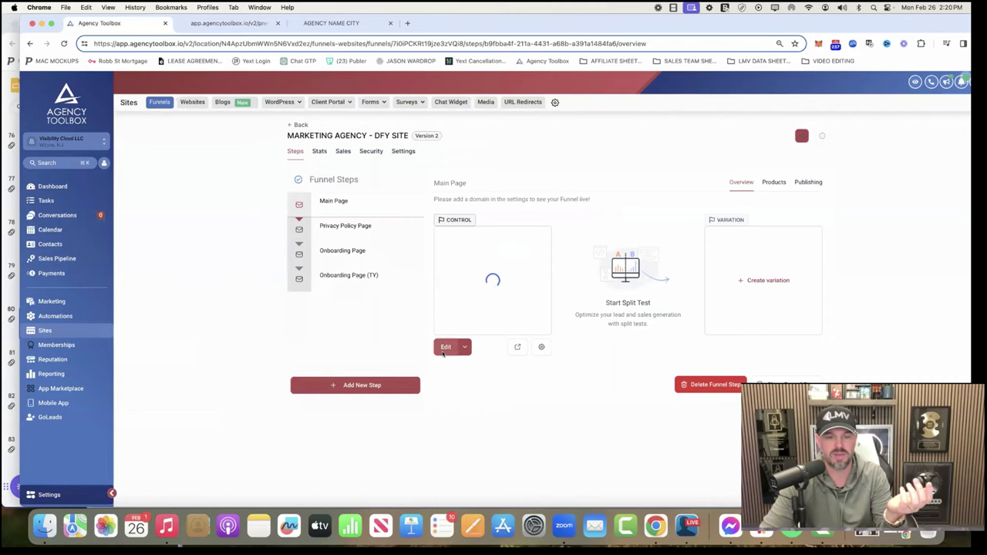
Step: Open the Main Page in the page builder and inspect the raw phone and service placeholders
left_click(445, 348)
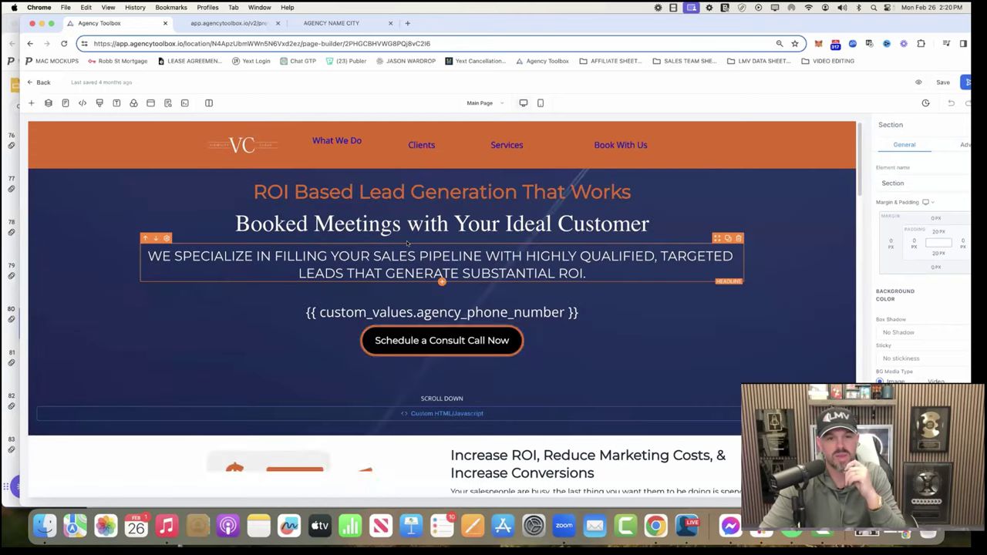
scroll(603, 339, "down", 10)
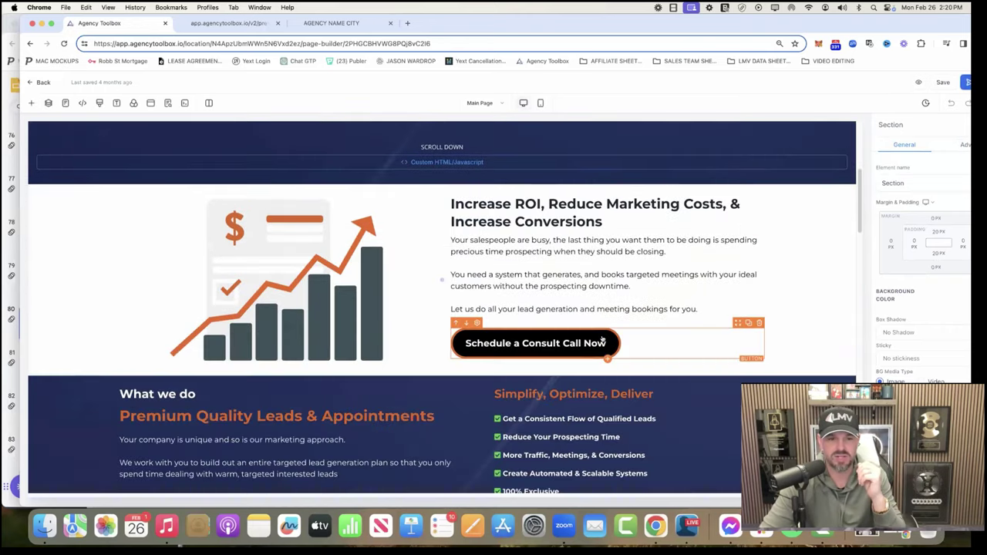
scroll(603, 340, "down", 3)
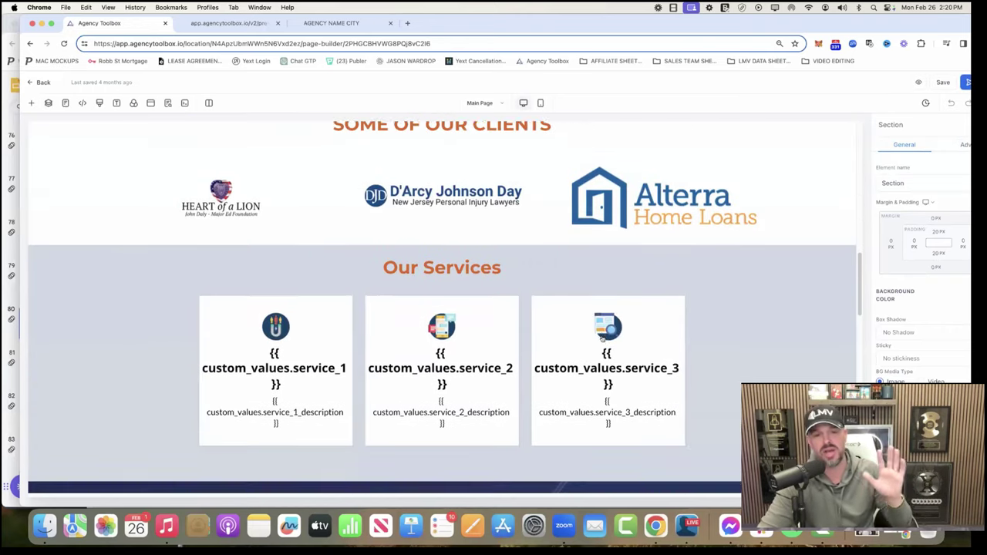
scroll(602, 340, "down", 5)
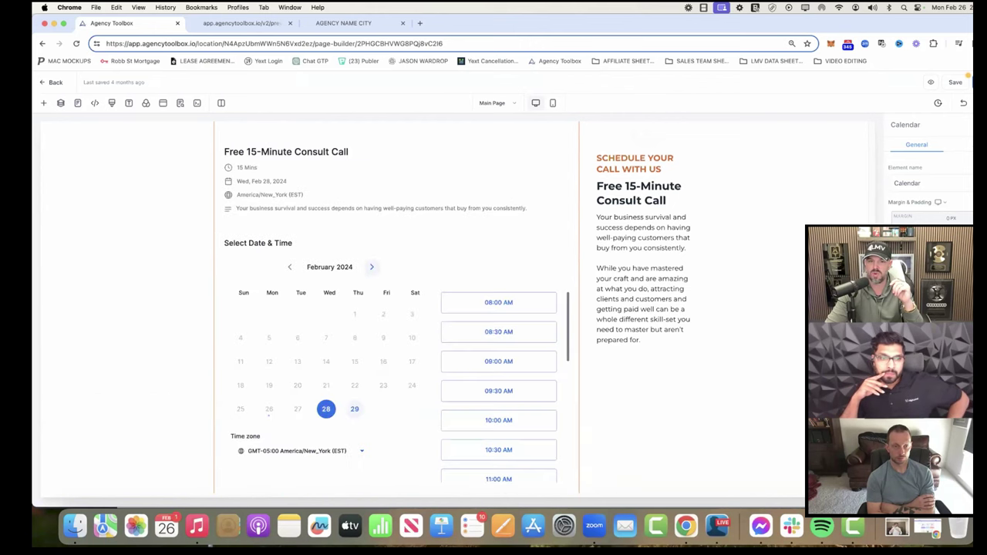
scroll(502, 309, "down", 2)
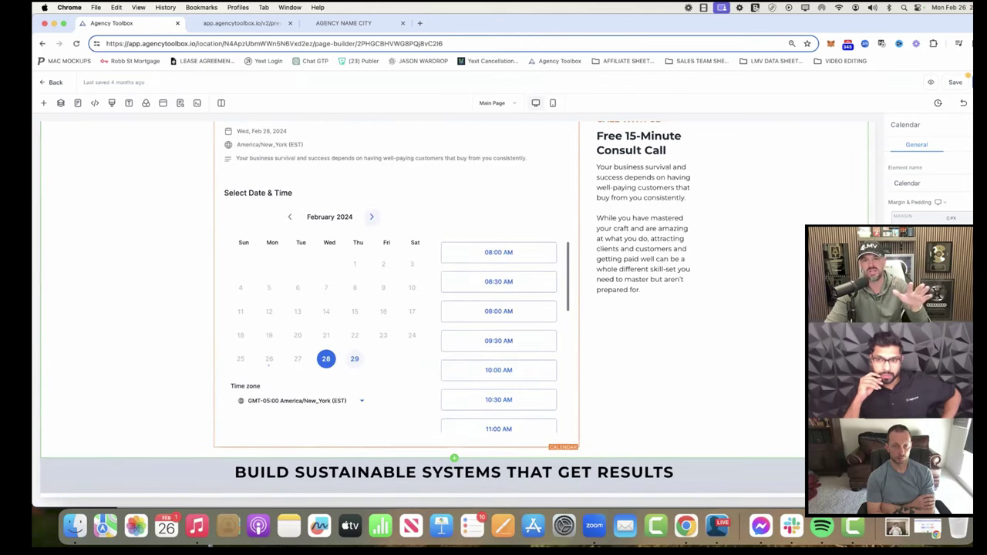
scroll(501, 309, "down", 5)
scroll(501, 308, "up", 5)
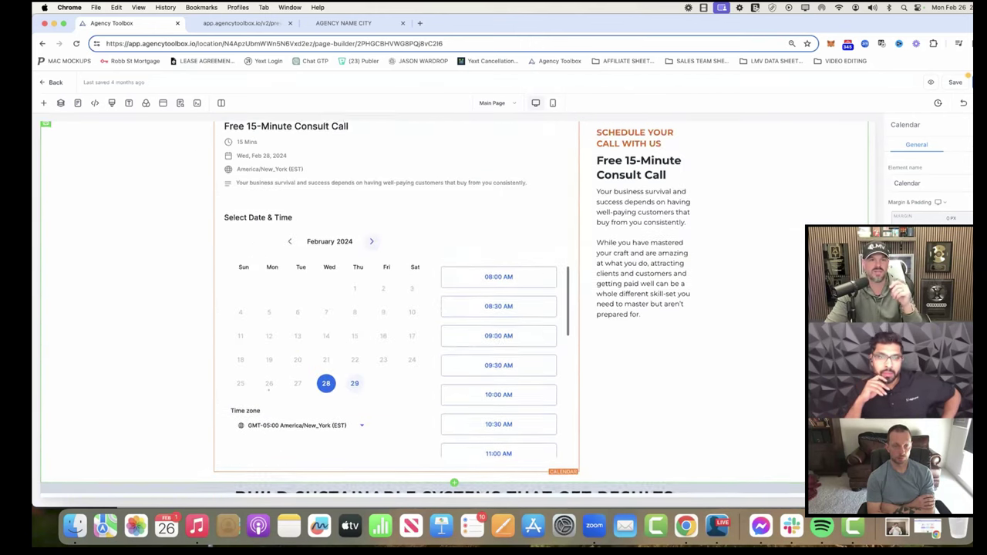
scroll(455, 307, "up", 2)
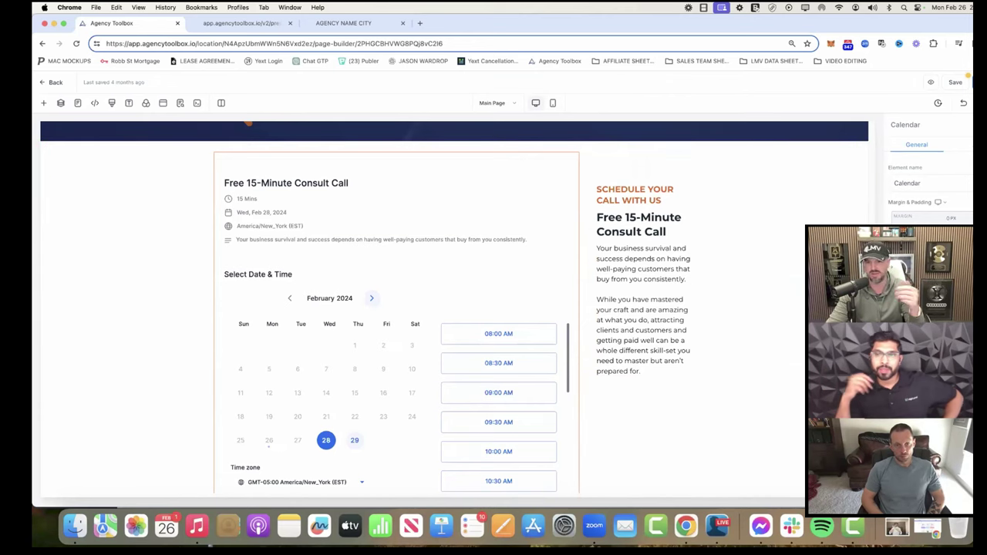
scroll(746, 328, "up", 15)
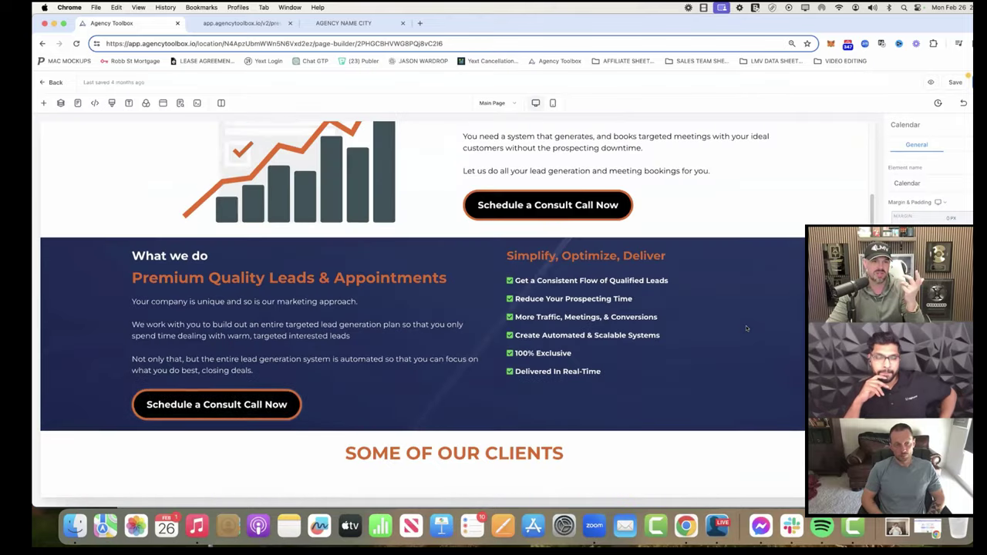
scroll(746, 329, "up", 10)
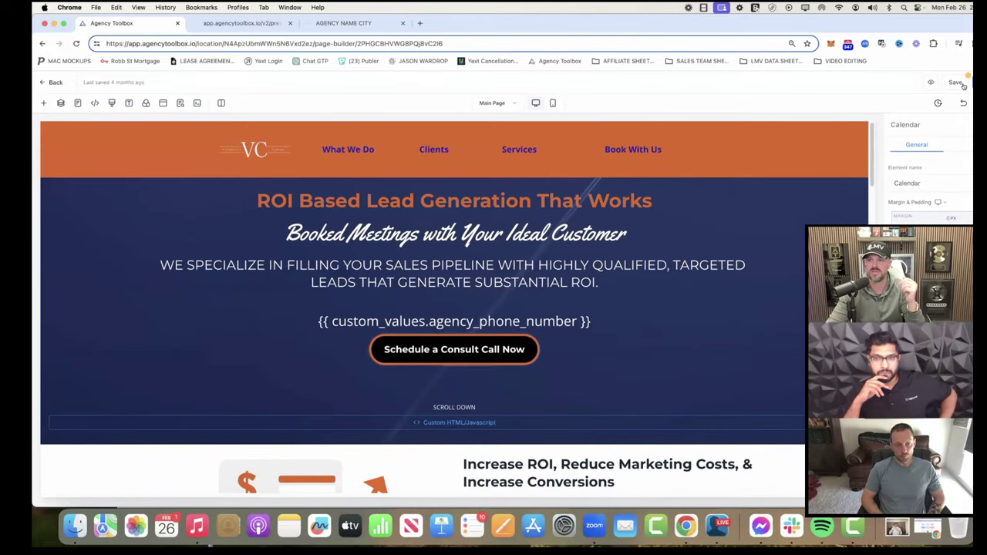
Step: Save the Main Page without SEO changes, preview the real phone number, then open the slides
left_click(956, 82)
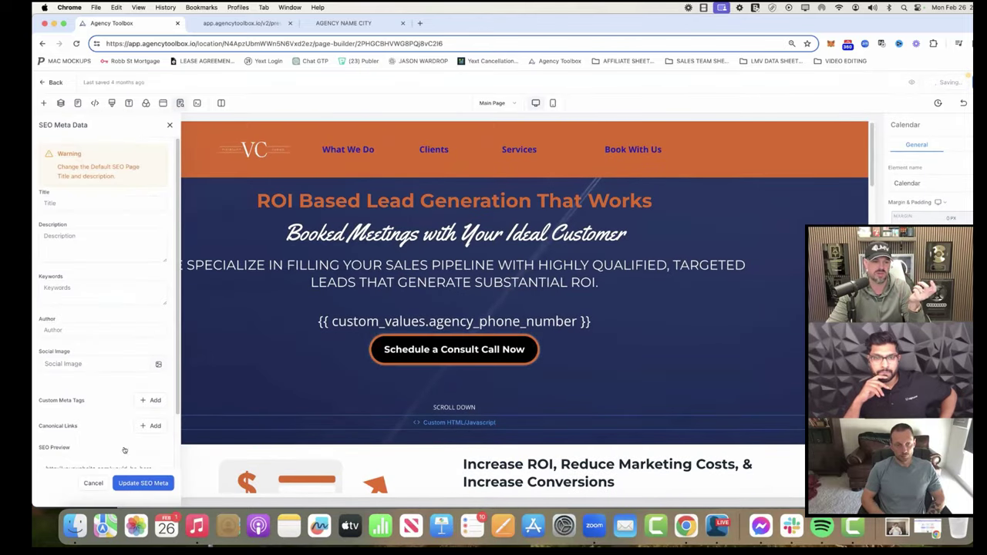
left_click(135, 483)
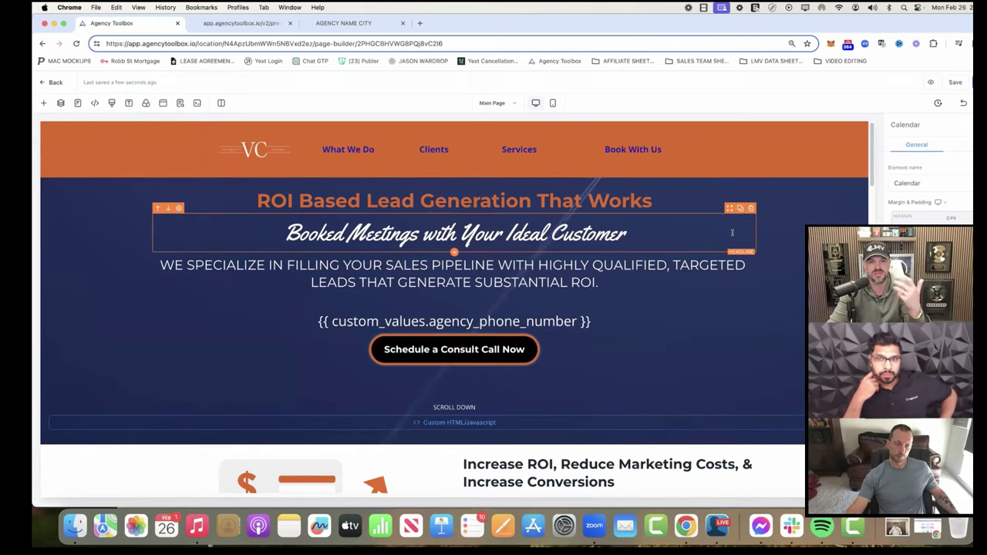
left_click(931, 82)
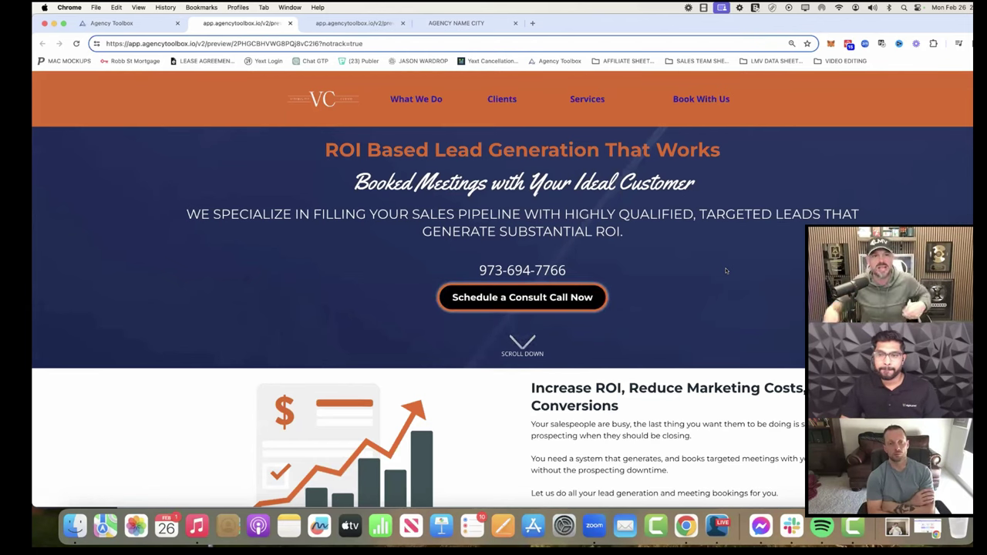
left_click(344, 23)
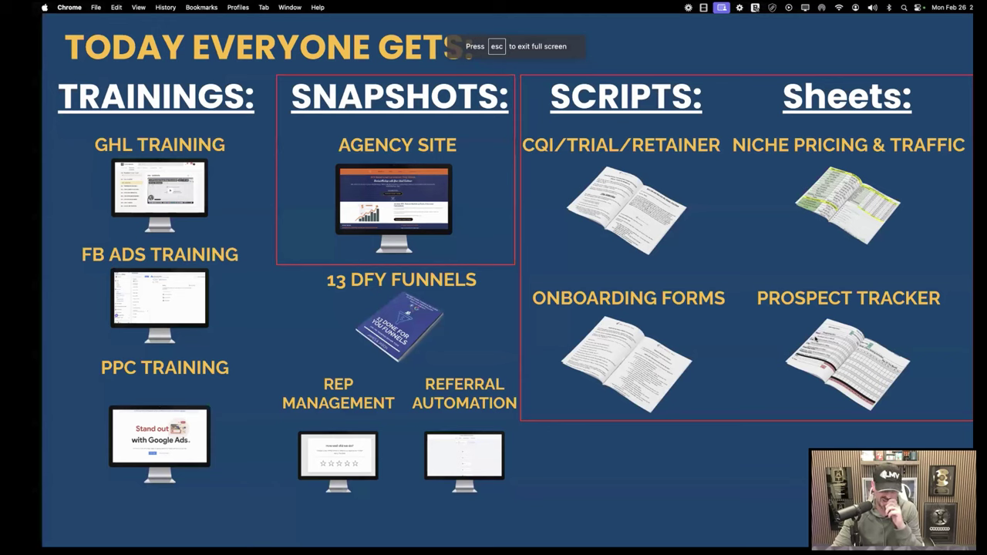